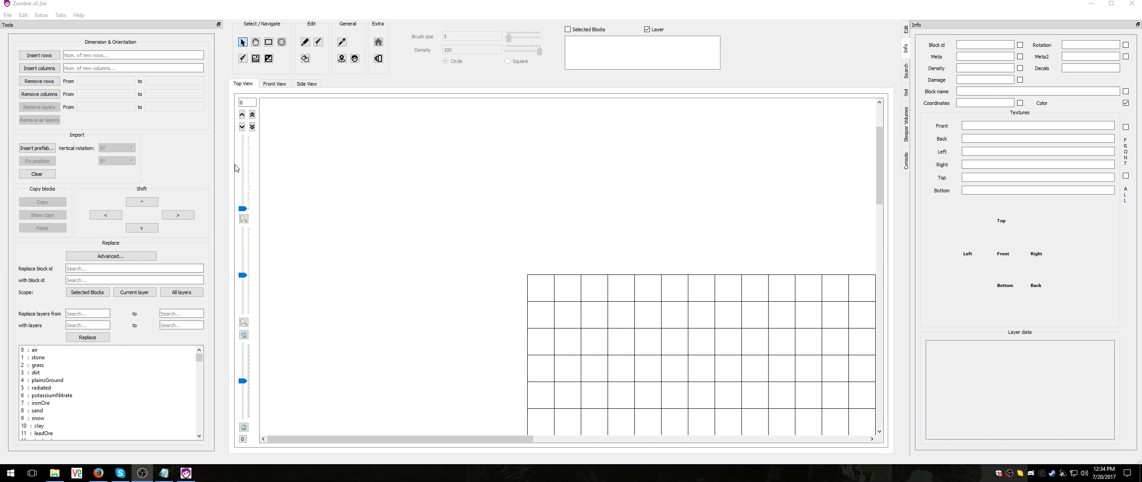
Select a single air block in the empty grid with the arrow selection tool
left_click(269, 42)
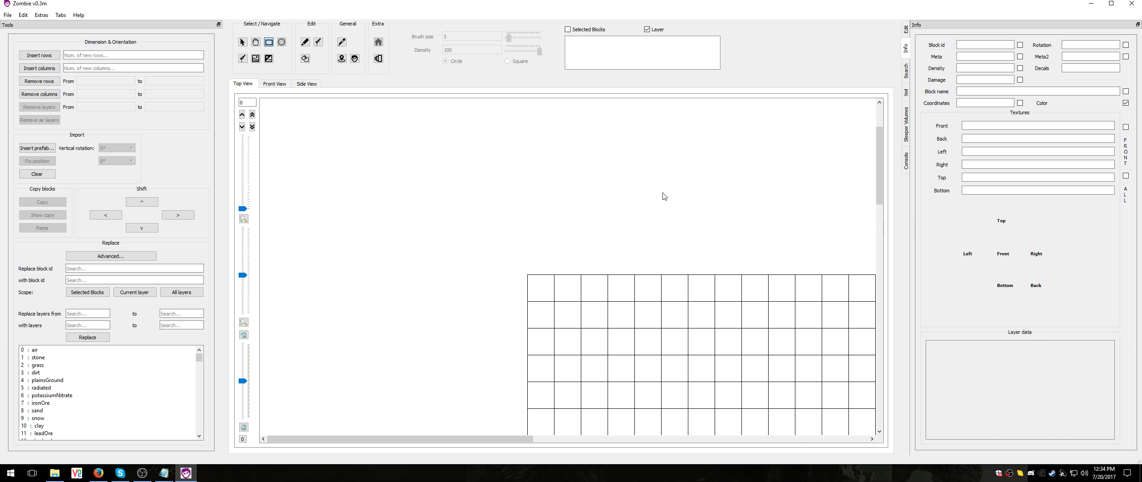
scroll(874, 176, "down", 3)
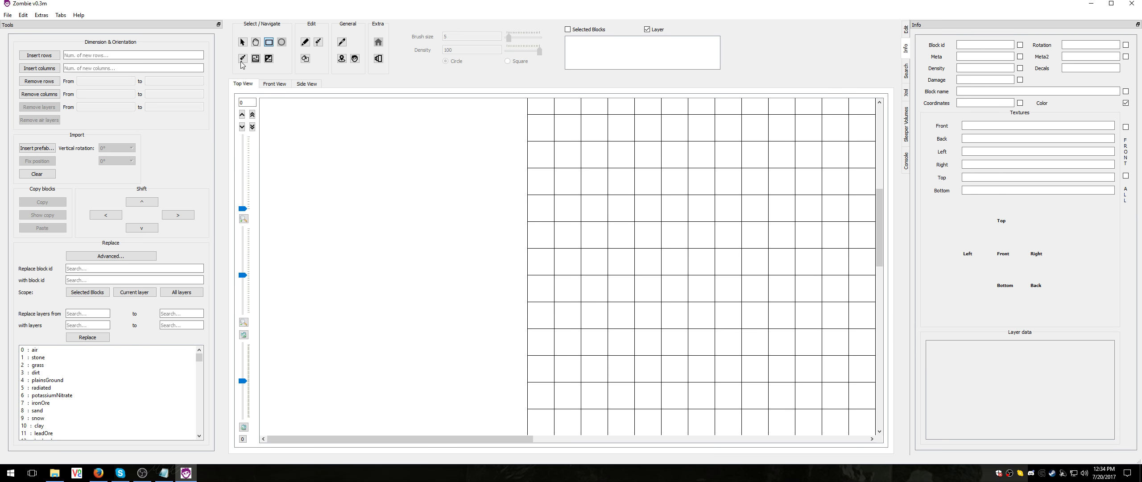
left_click(242, 43)
left_click(701, 288)
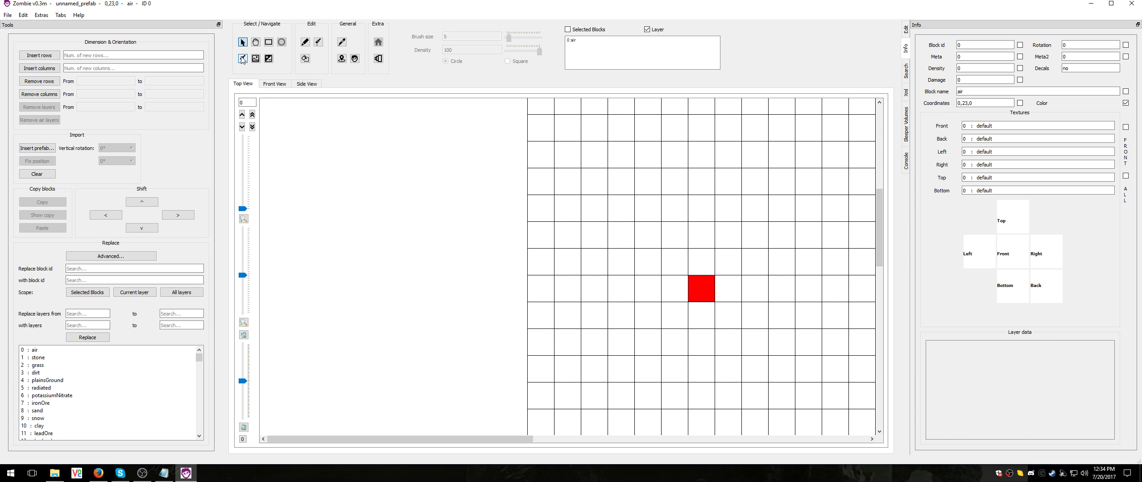
Pan across the empty layer and zoom out until the whole block grid fits in the Top View
left_click(255, 43)
left_click_drag(646, 257, 383, 235)
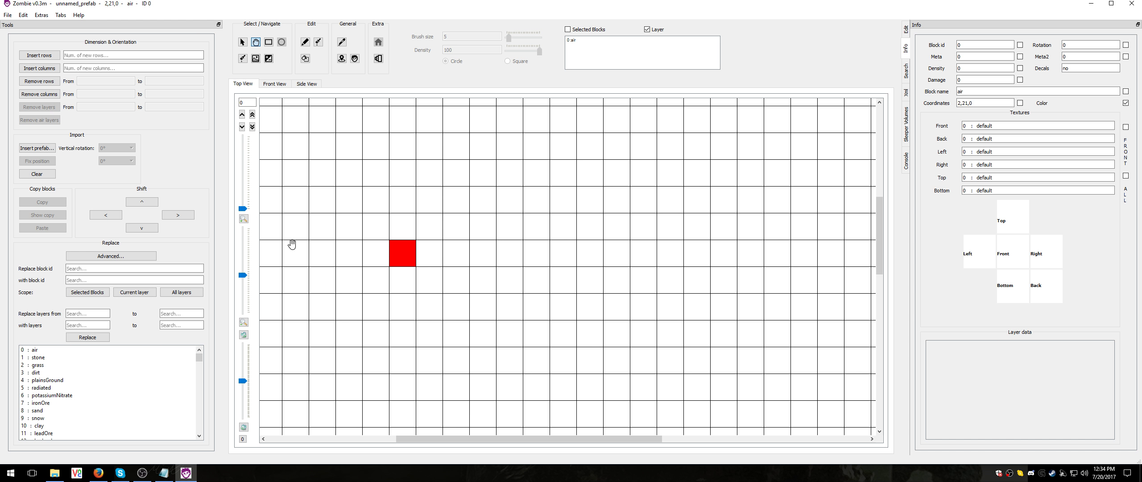
scroll(312, 247, "up", 2)
scroll(328, 254, "down", 2)
left_click_drag(243, 275, 243, 290)
left_click_drag(878, 278, 870, 315)
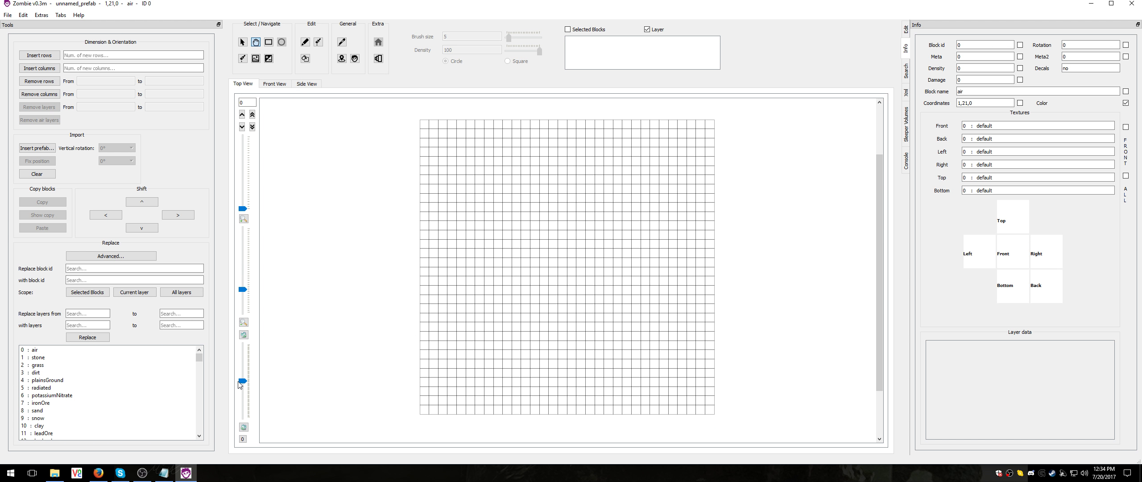
left_click_drag(242, 383, 242, 384)
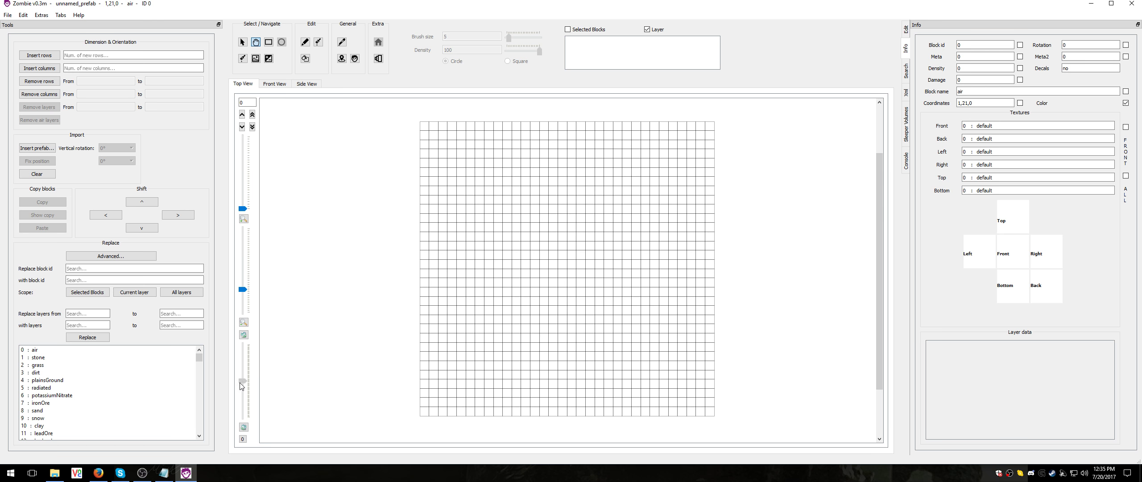
left_click_drag(241, 385, 240, 383)
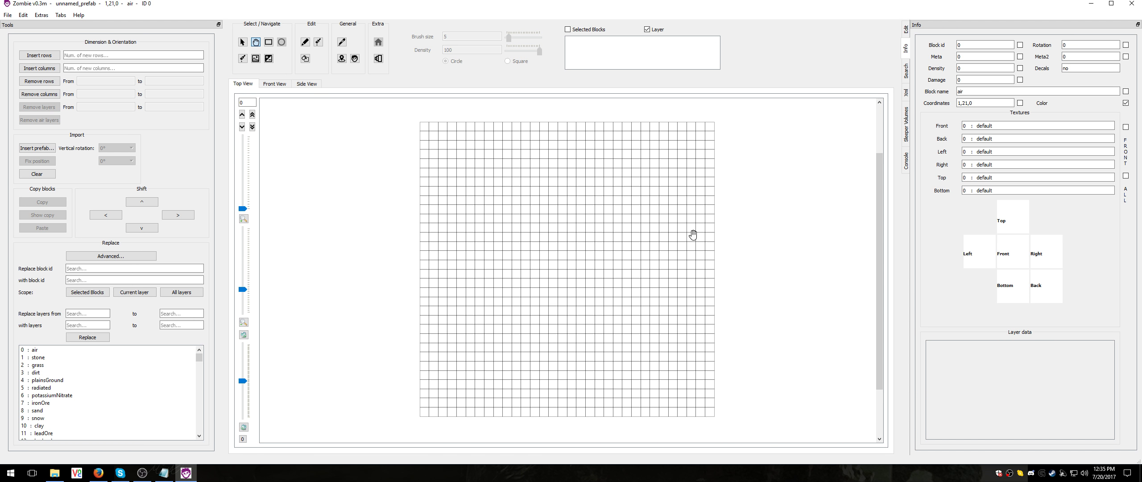
Draw a rectangular outline selection about 22 by 17 blocks in the grid and set it to block id 210, brickBlock
left_click(270, 43)
left_click_drag(484, 165, 680, 326)
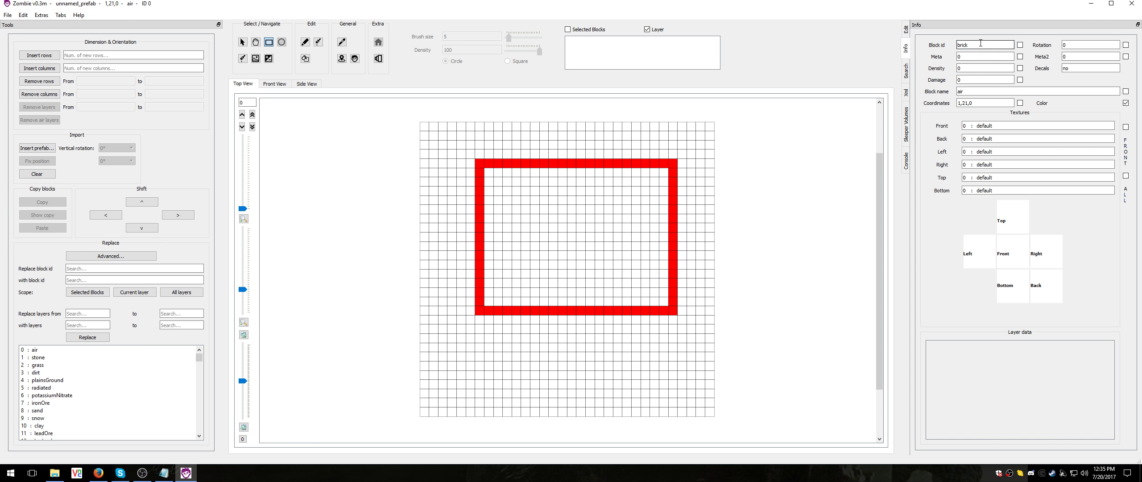
double_click(990, 91)
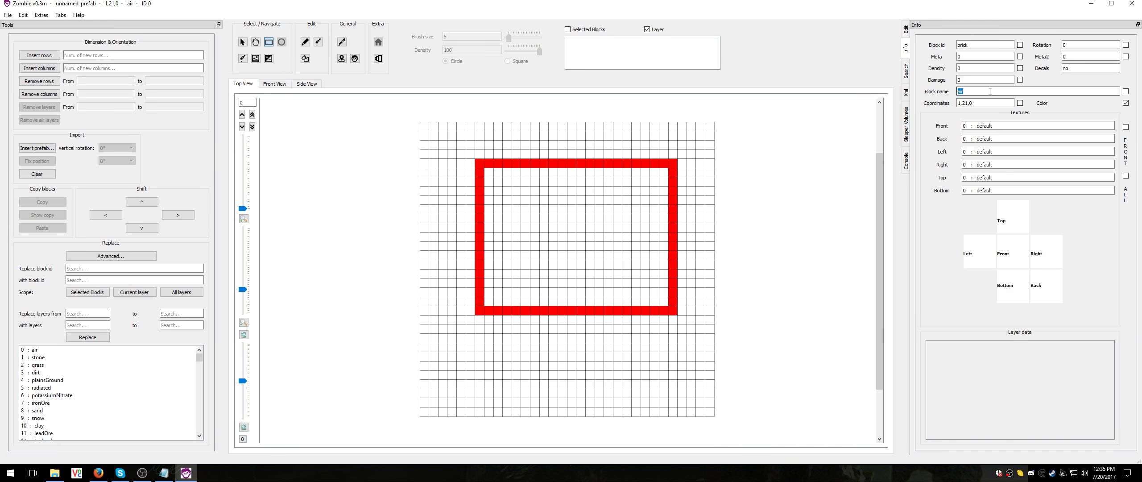
left_click(906, 29)
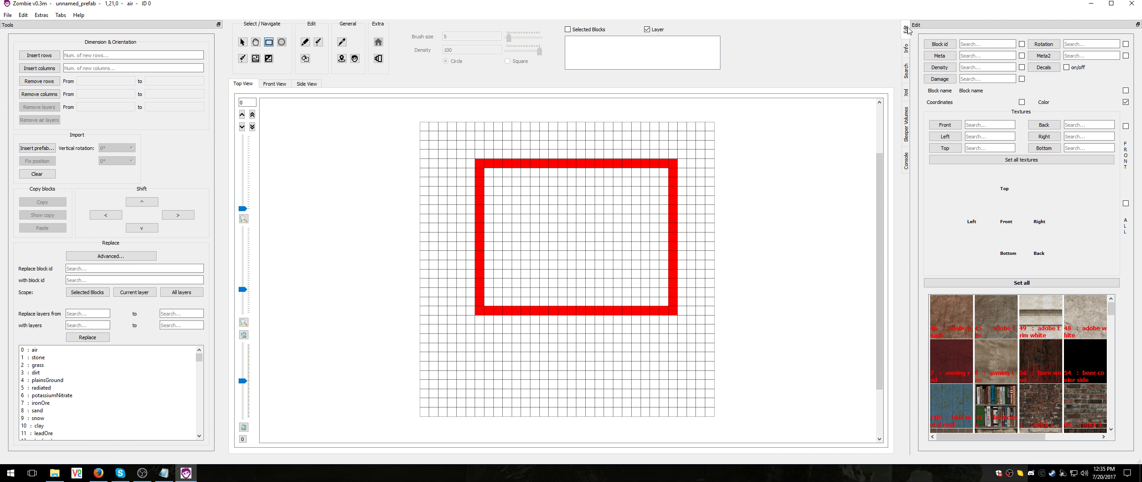
left_click(987, 44)
type("brick")
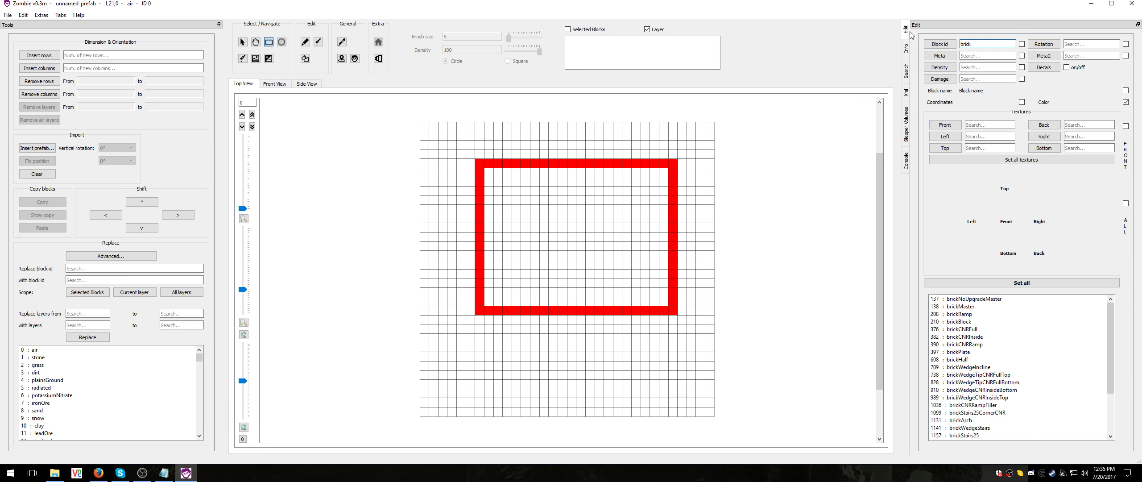
left_click_drag(951, 26, 912, 32)
left_click(966, 321)
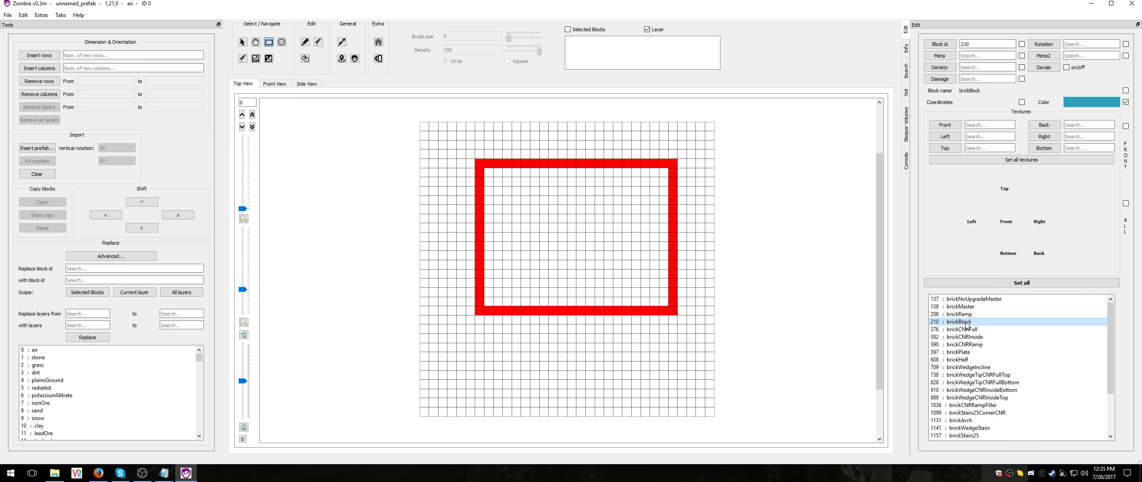
left_click(1010, 282)
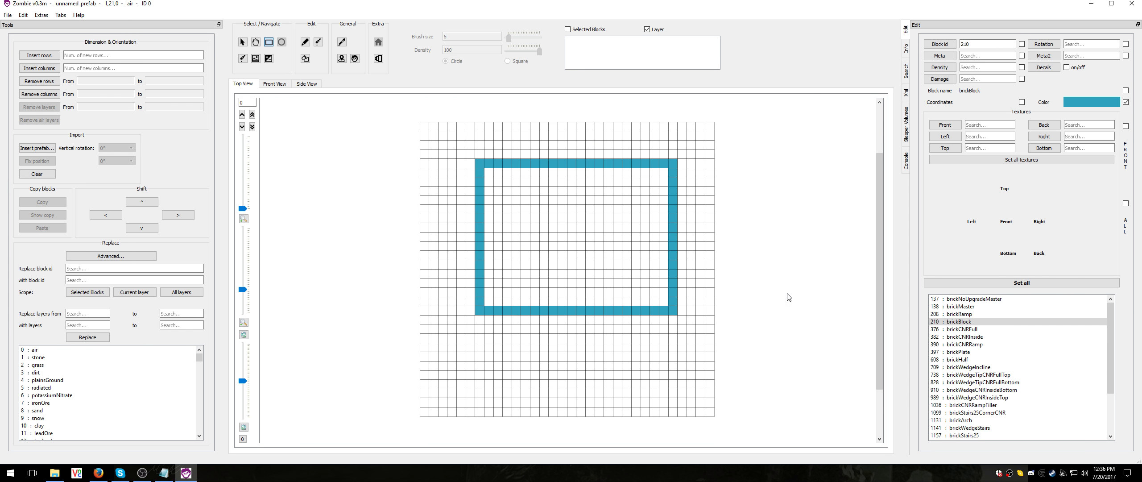
Find the snow block and set it as the block id to place
left_click(1110, 369)
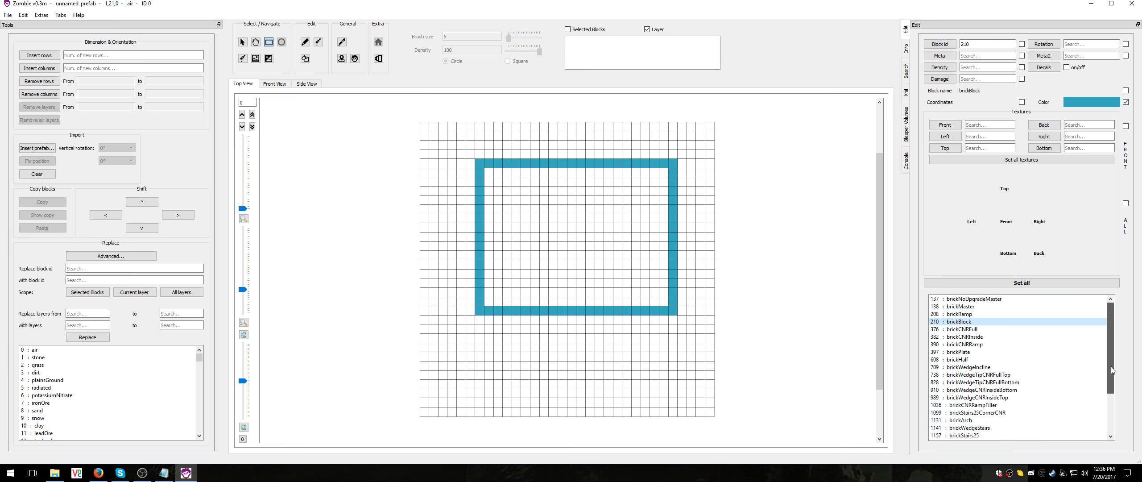
left_click(978, 44)
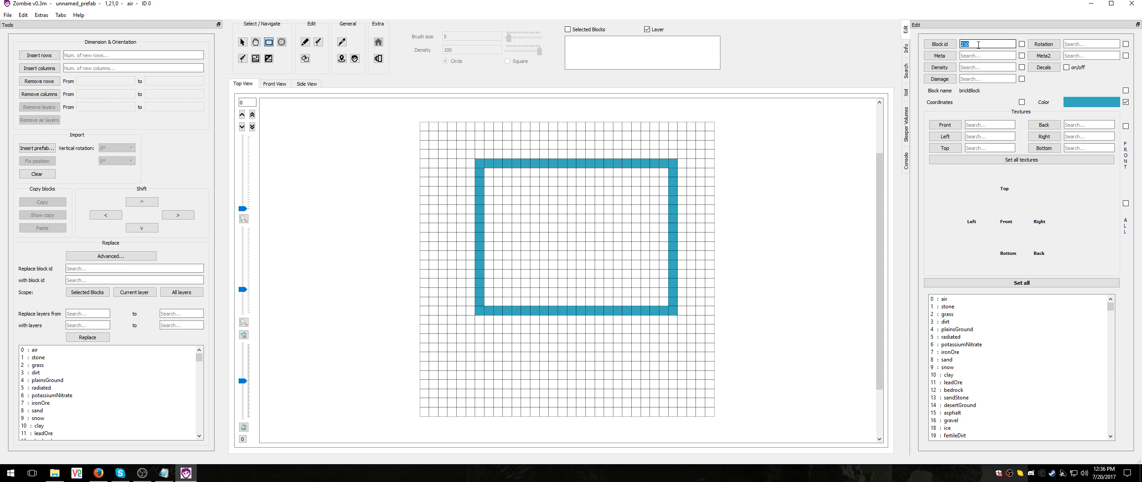
type("snow")
left_click(946, 298)
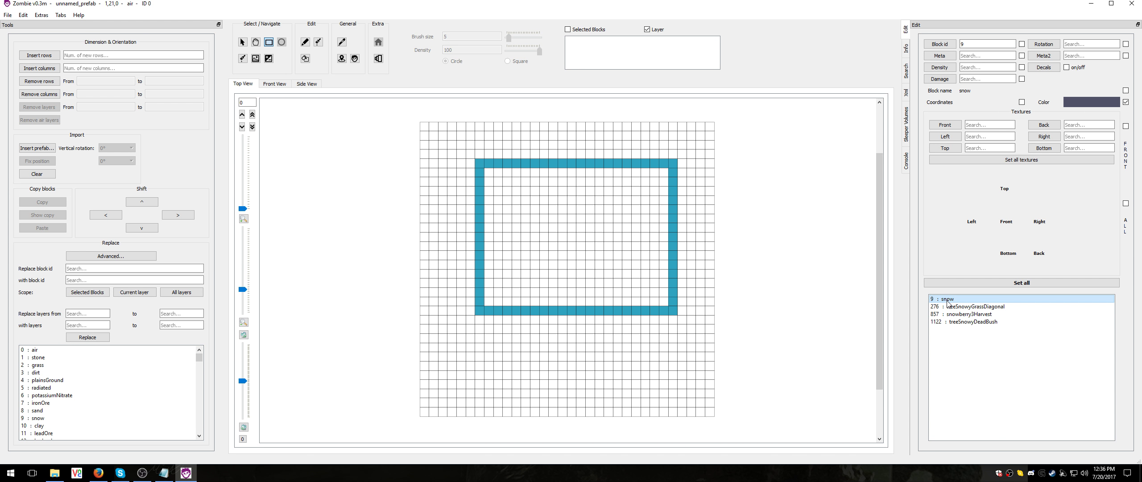
Stamp a round patch of snow inside the brick outline with the size 5 circle brush and undo it
left_click(320, 45)
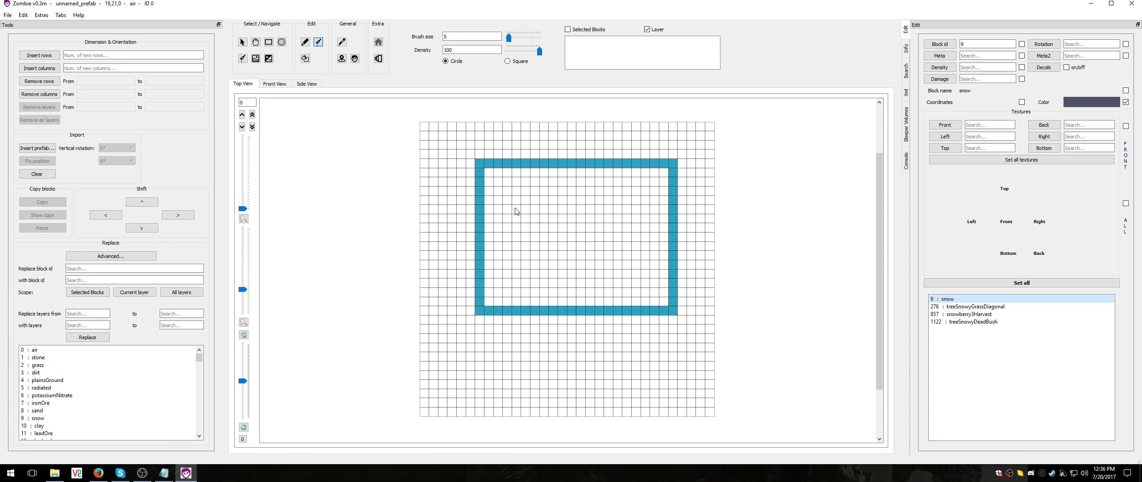
left_click(571, 228)
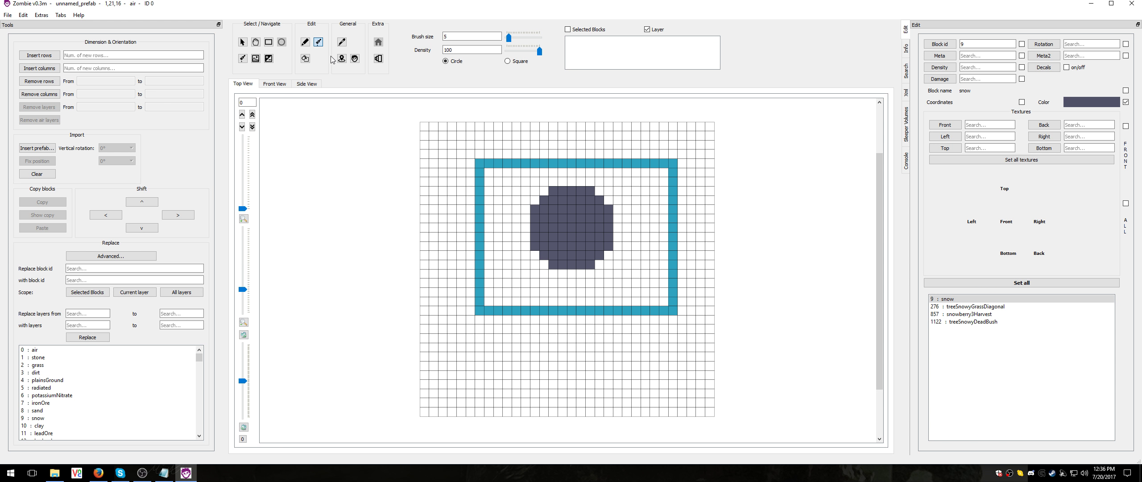
key("ctrl+z")
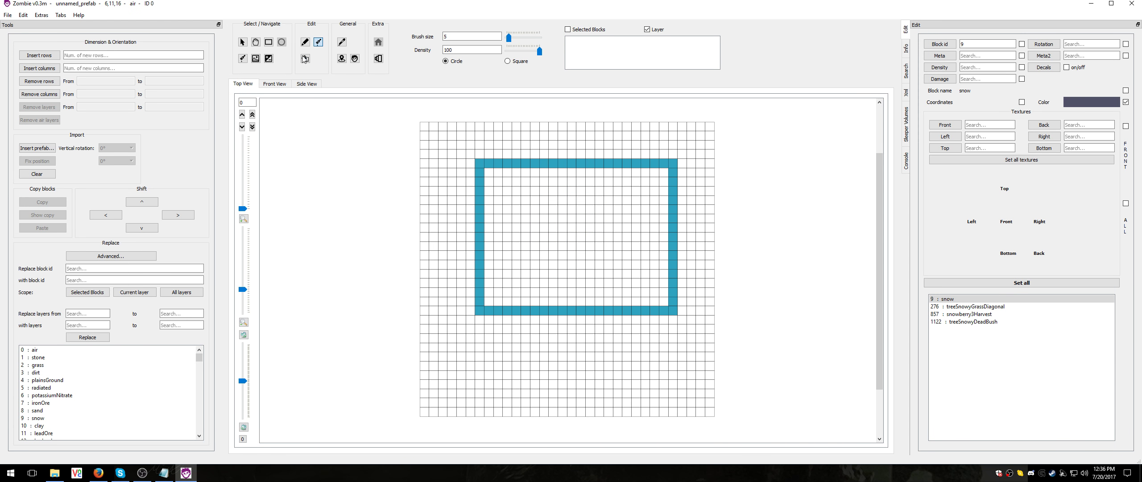
Bucket-fill the area inside the brick outline with snow and undo the extra fill outside it
left_click(305, 59)
left_click(584, 230)
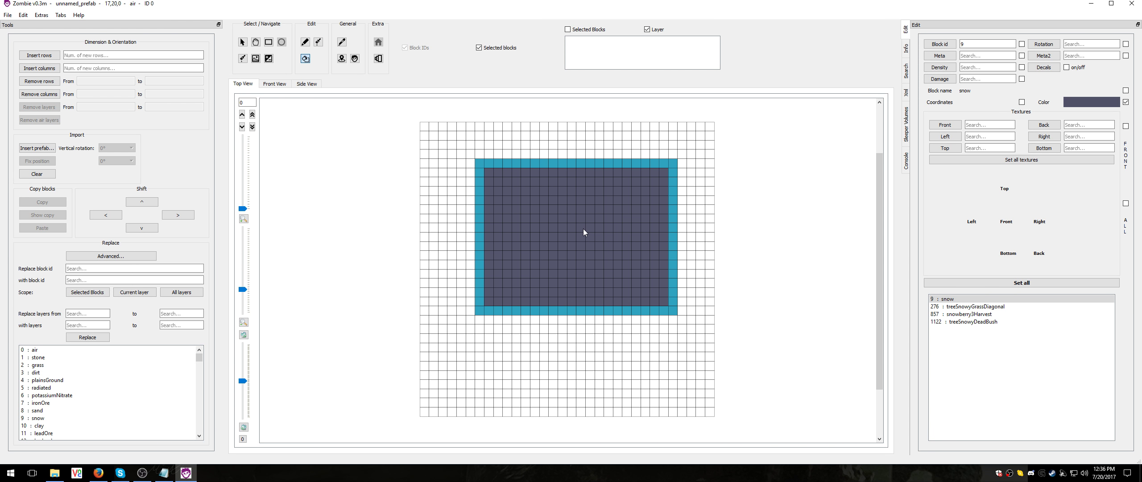
left_click(565, 359)
key("ctrl+z")
Open the prefab factory_lg_02_ch.tts from the 7 Days To Die Prefabs folder
left_click(7, 15)
left_click(57, 35)
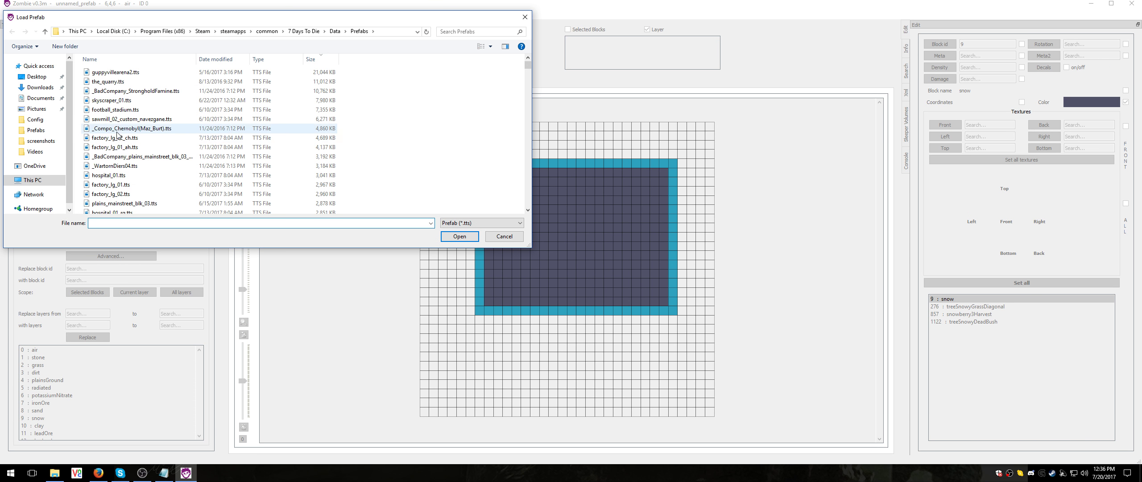
double_click(117, 137)
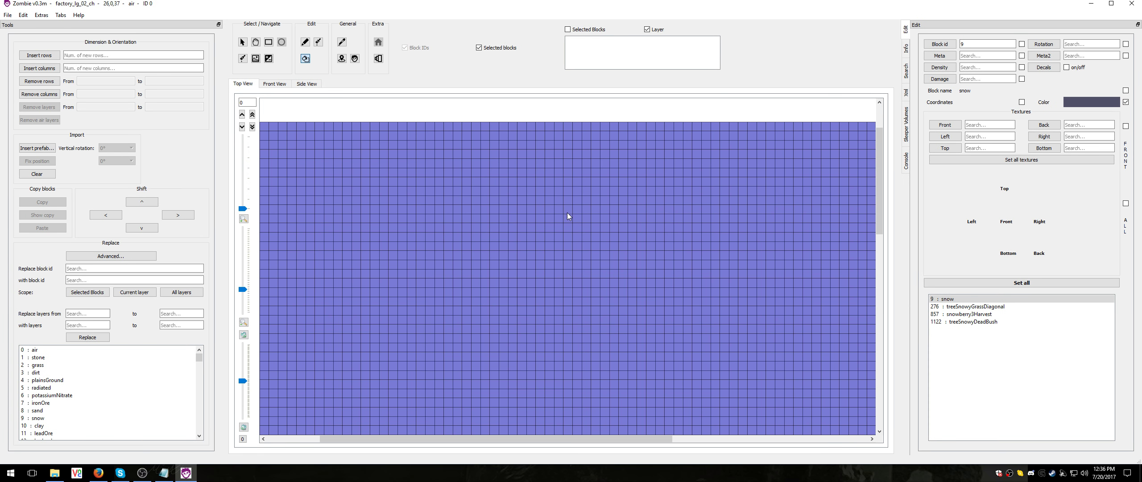
Move up to layer 15 of the factory prefab and zoom out to show the whole building
scroll(549, 221, "up", 12)
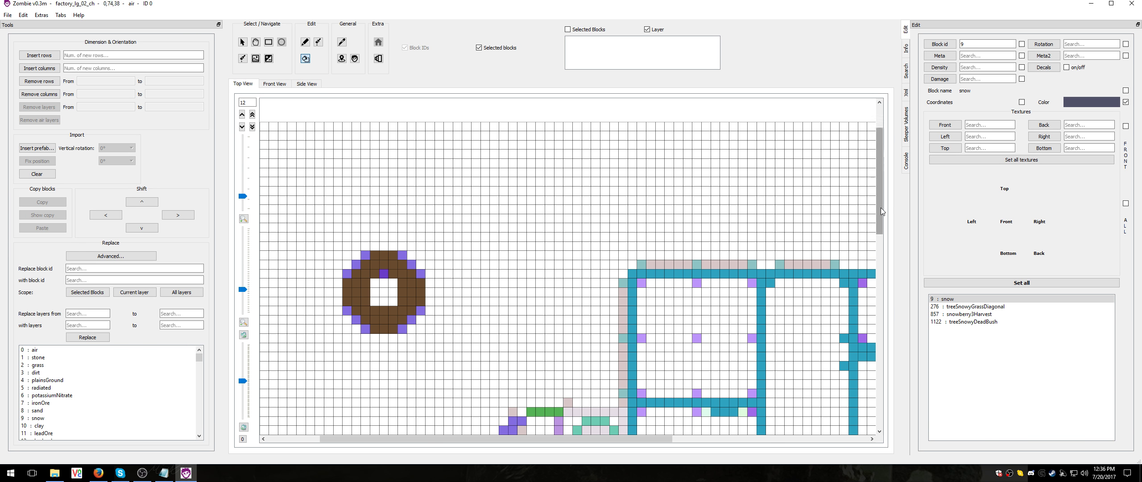
left_click_drag(881, 207, 881, 289)
scroll(622, 253, "up", 2)
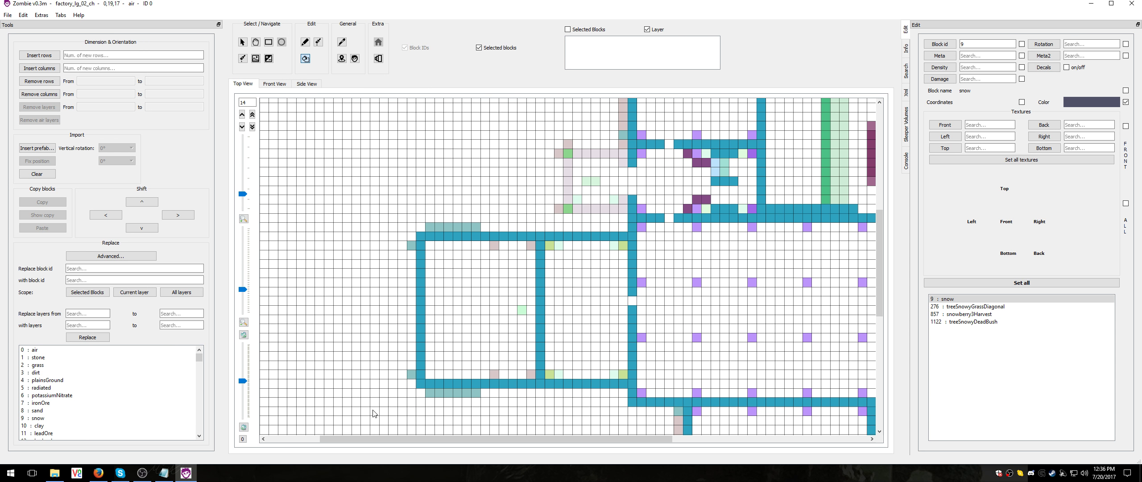
left_click_drag(391, 439, 491, 452)
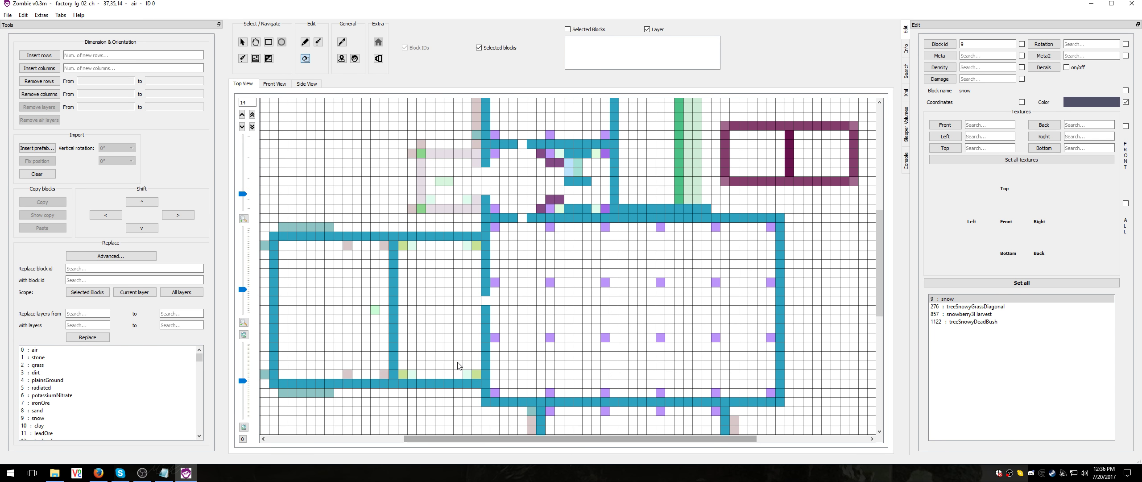
scroll(426, 361, "up", 1)
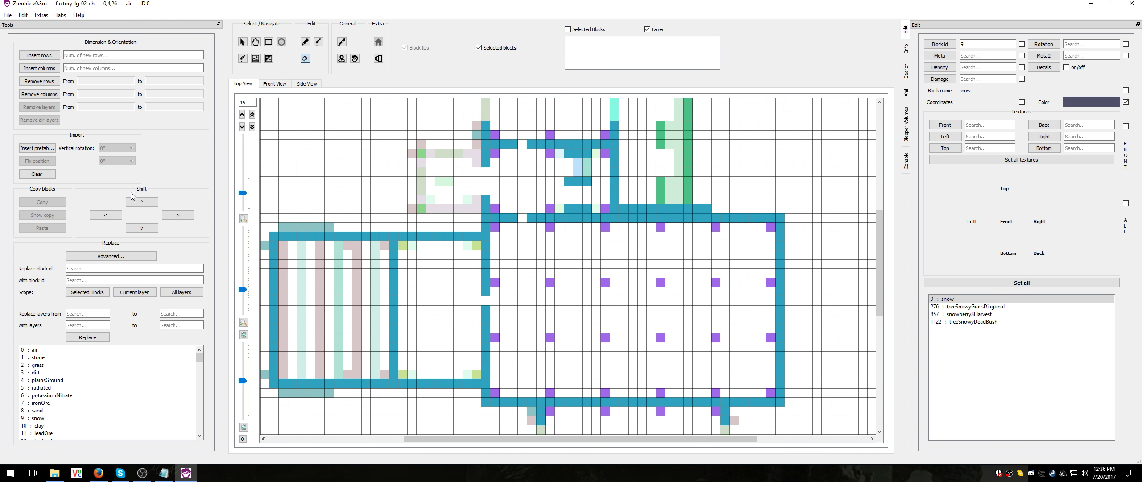
left_click_drag(243, 289, 243, 305)
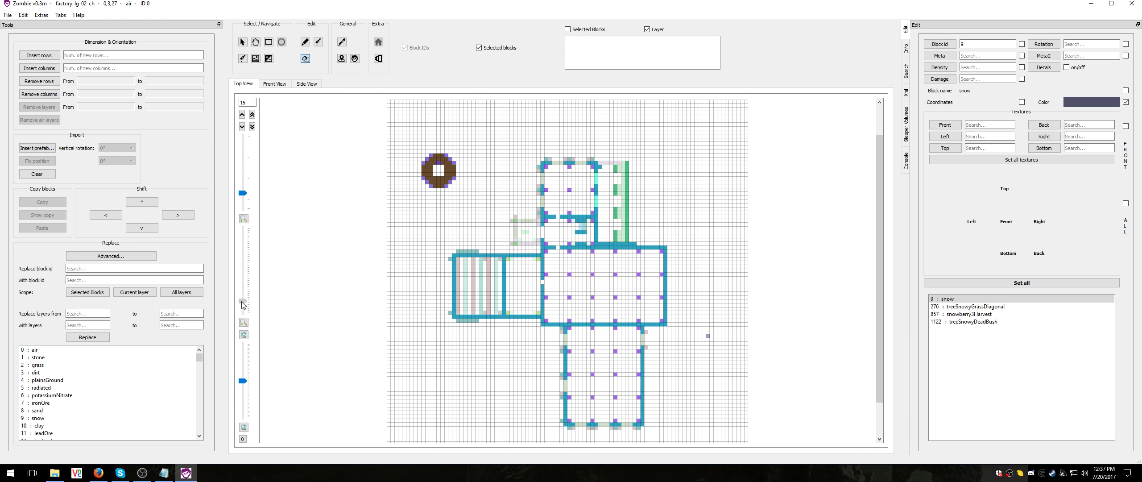
Select the area around the factory on layer 15 and pick 210 brickBlock from the layer's block list
left_click(242, 42)
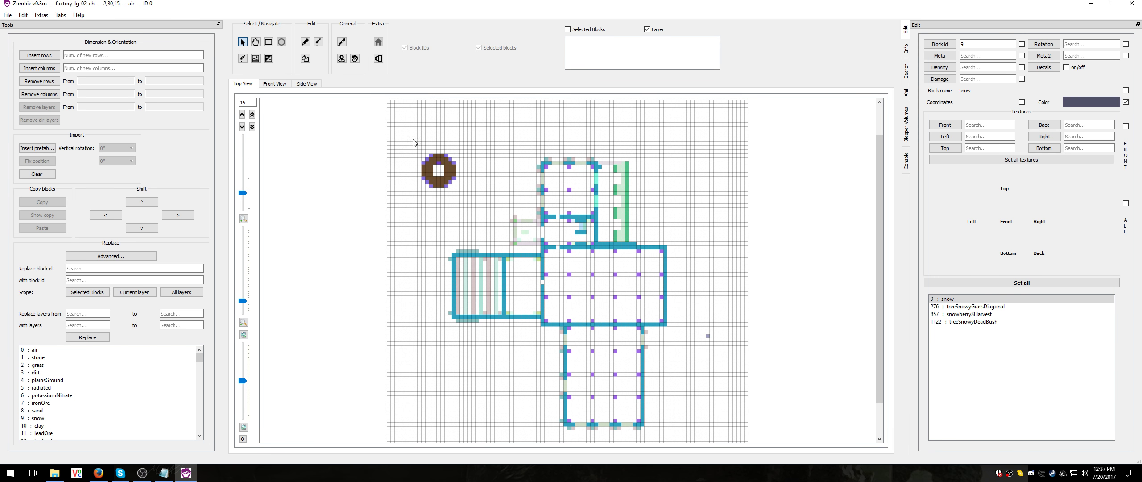
left_click_drag(417, 130, 712, 445)
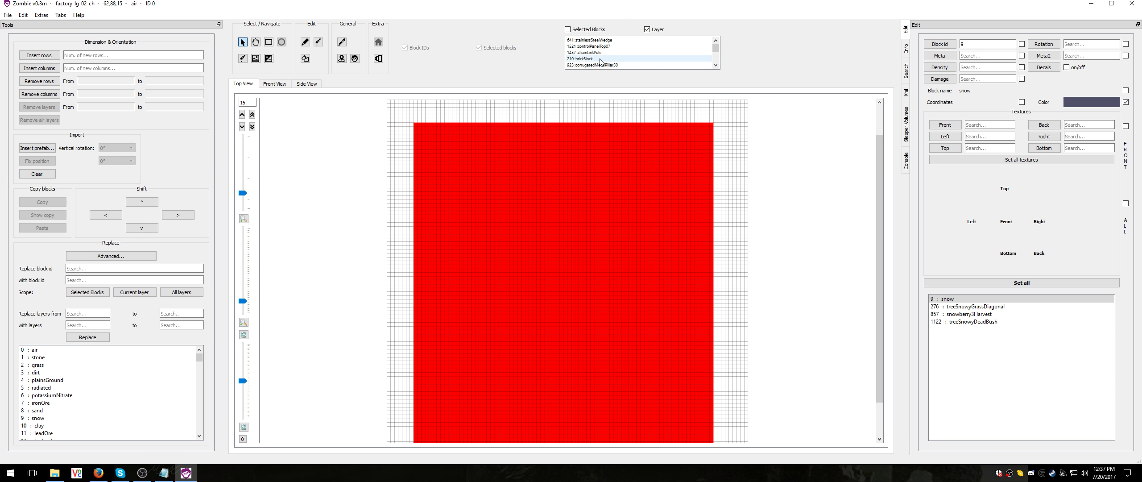
left_click(584, 59)
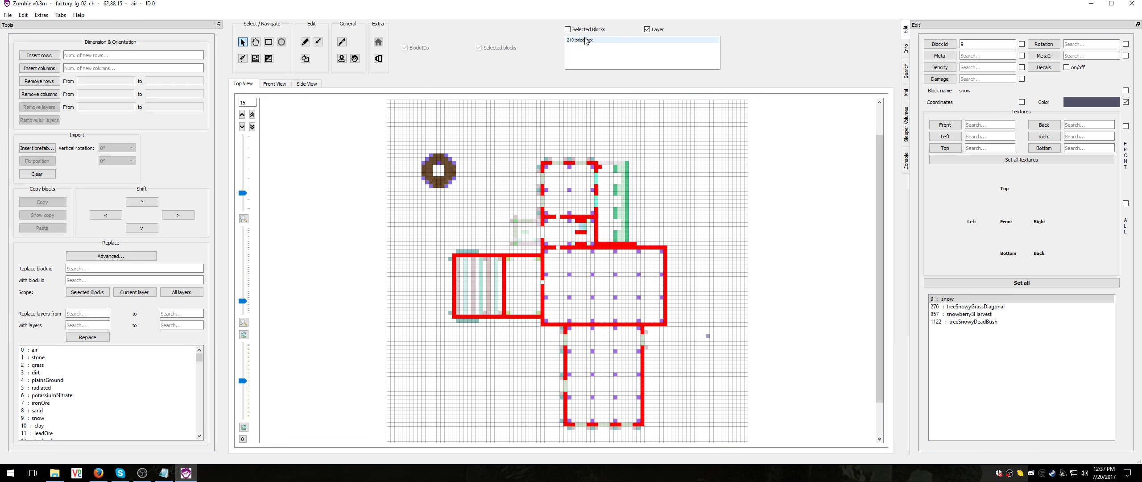
Reselect most of layer 15, switch the block list to Selected Blocks, and narrow the selection to 210 brickBlock
left_click_drag(411, 104, 739, 450)
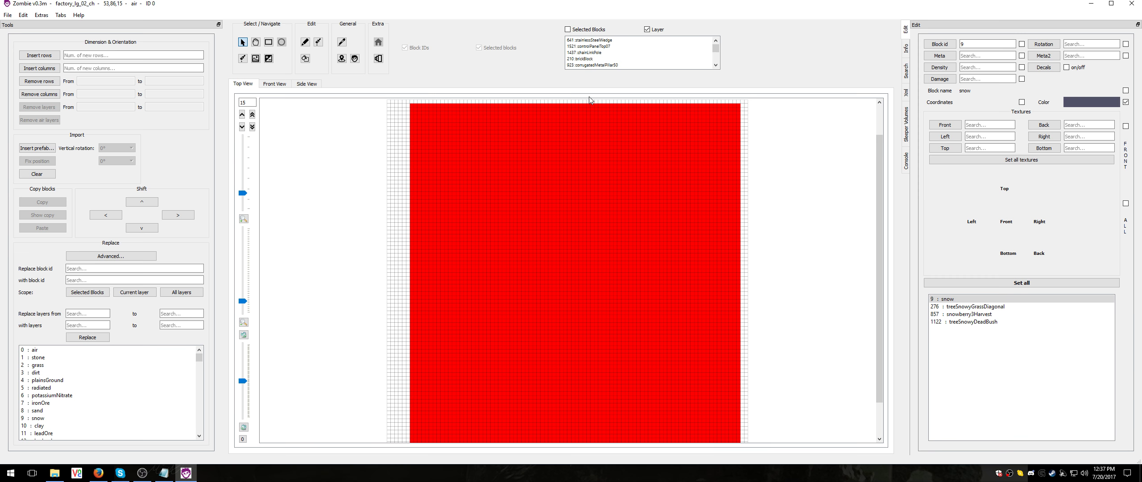
left_click(567, 30)
left_click(583, 59)
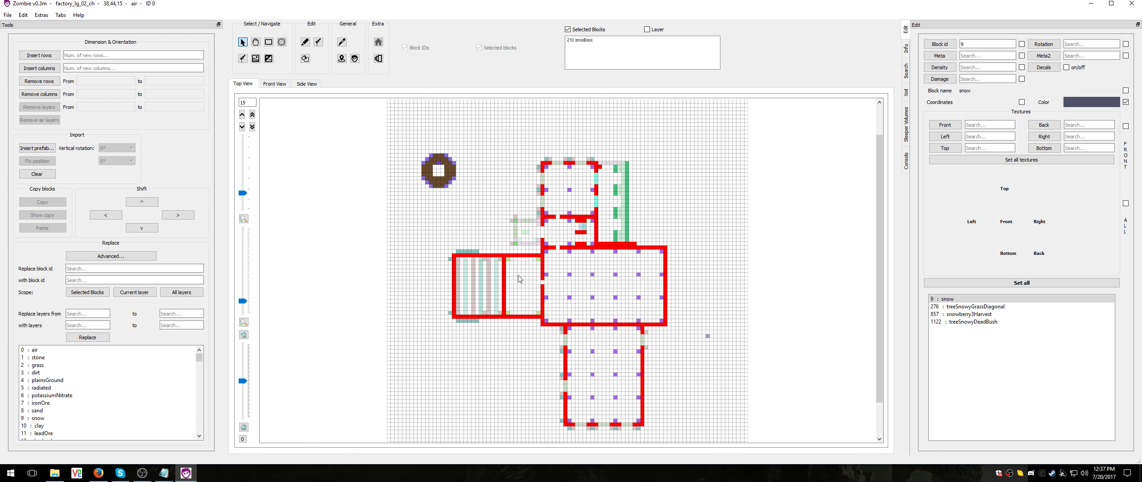
Select the area around the round chimney on layer 15 and narrow the selection to ladderMetal
left_click(474, 224)
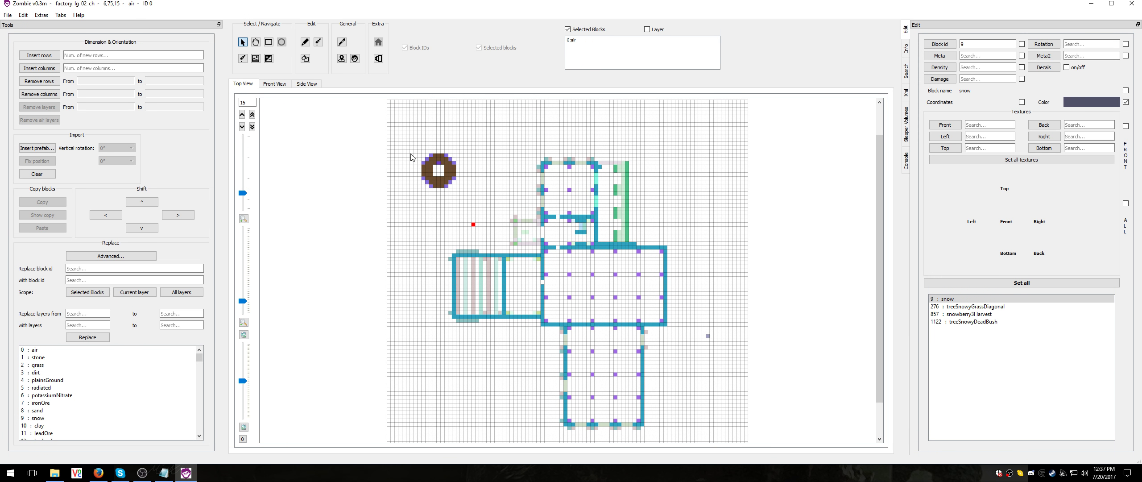
left_click_drag(415, 143, 469, 196)
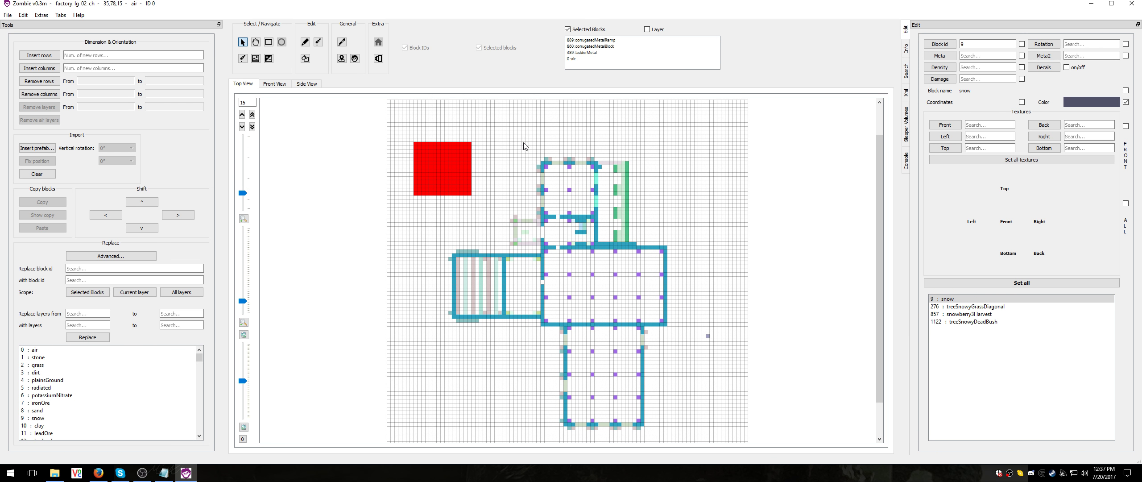
left_click(591, 52)
left_click(591, 40)
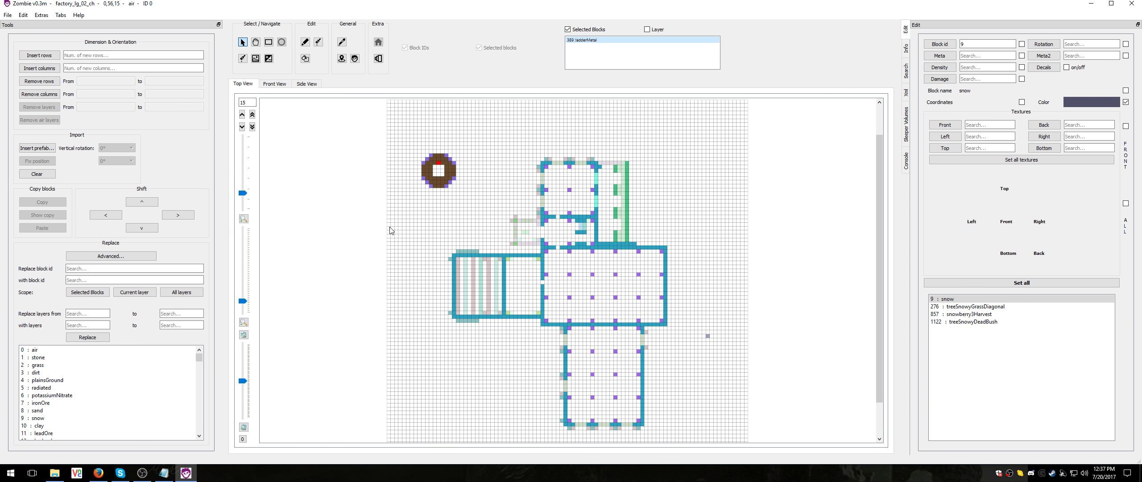
Clear the selection, select a larger area around the round chimney, and pick ladderMetal from its block list
left_click(423, 236)
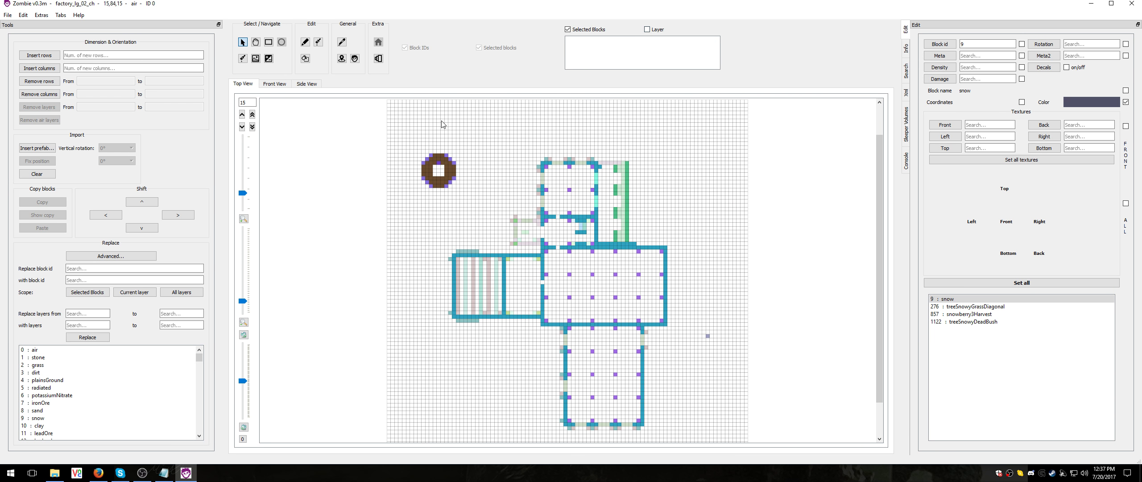
left_click_drag(406, 138, 482, 214)
left_click(592, 52)
Reselect the round chimney's surroundings on layer 15 and switch the block list from Selected Blocks to Layer
left_click_drag(412, 136, 480, 213)
left_click(646, 30)
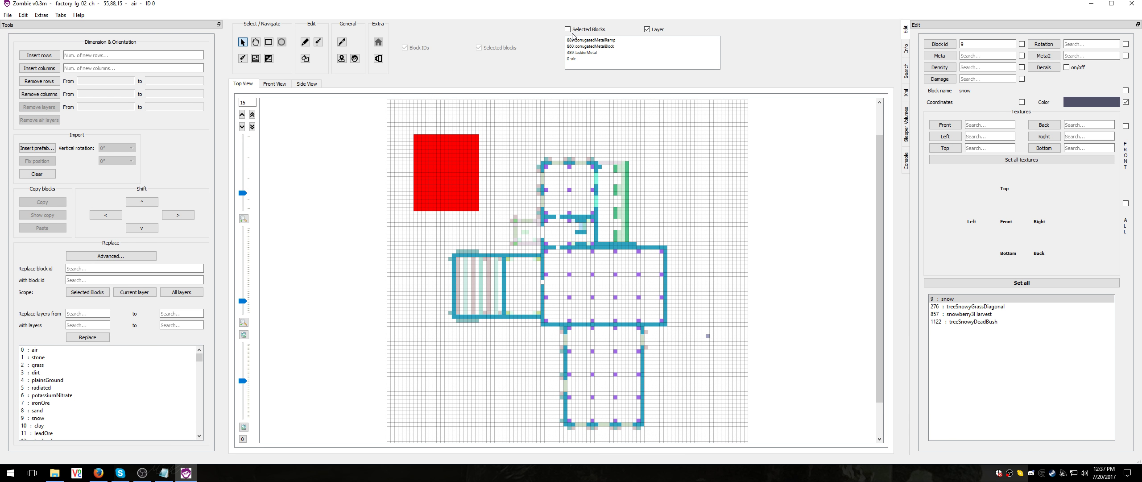
left_click(581, 56)
Step through layers 13 to 15 of the factory to examine how the floor plan changes, ending on layer 14
scroll(461, 184, "down", 2)
scroll(460, 184, "up", 3)
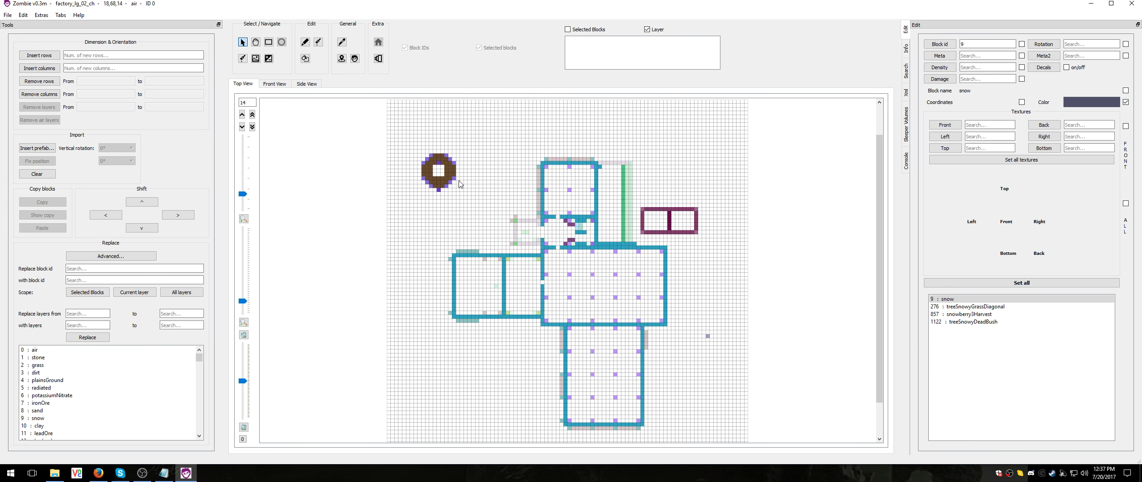
scroll(460, 184, "down", 2)
scroll(460, 184, "down", 1)
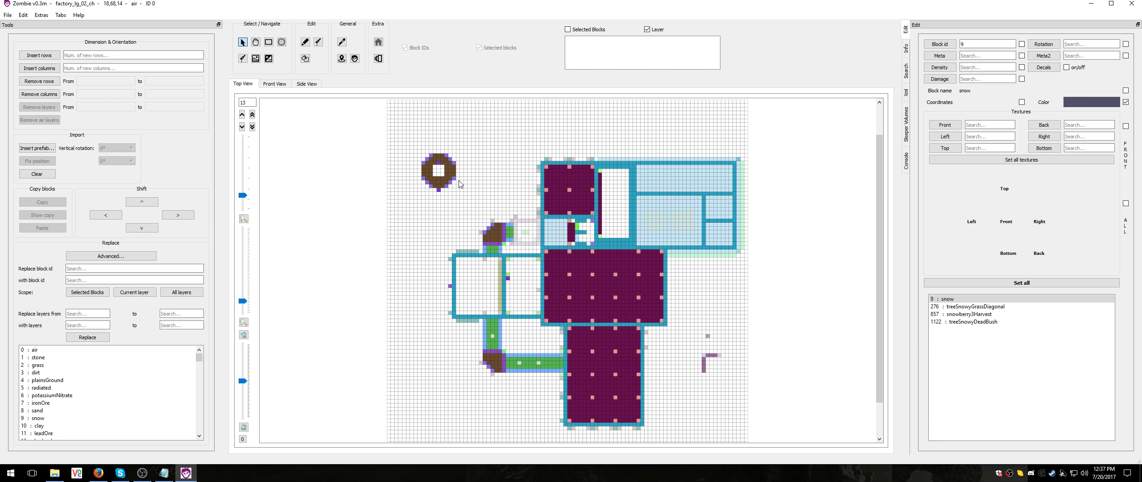
scroll(461, 184, "up", 2)
scroll(461, 184, "up", 1)
scroll(461, 184, "down", 4)
scroll(461, 184, "up", 2)
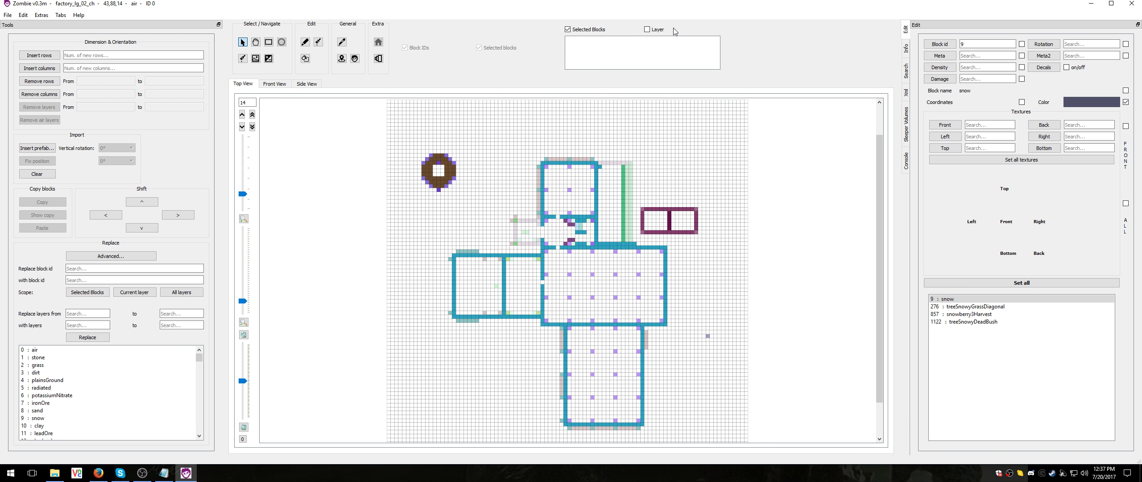
With the block list on Selected Blocks, select the round chimney area on layer 14, then a single air cell near the building
left_click_drag(411, 135, 470, 217)
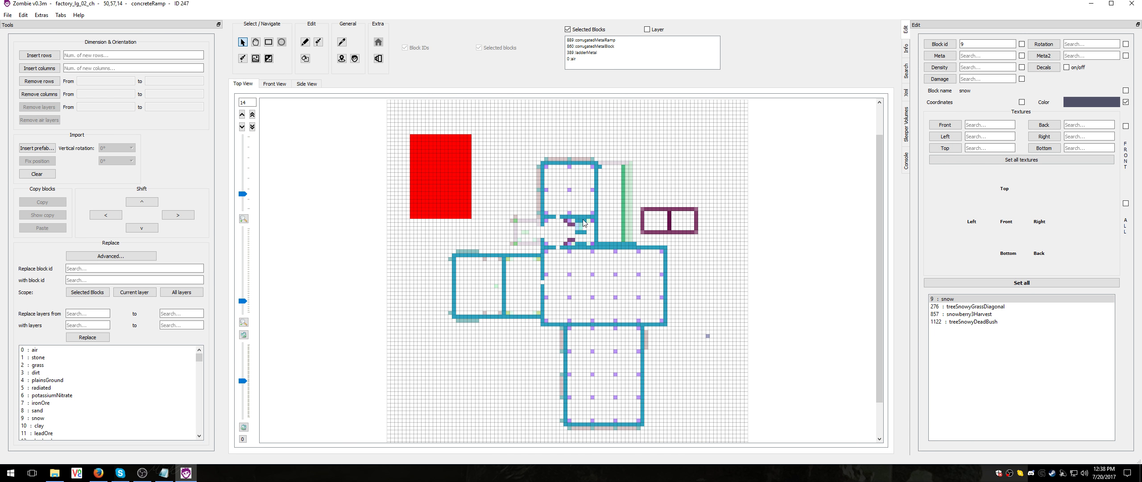
left_click(611, 201)
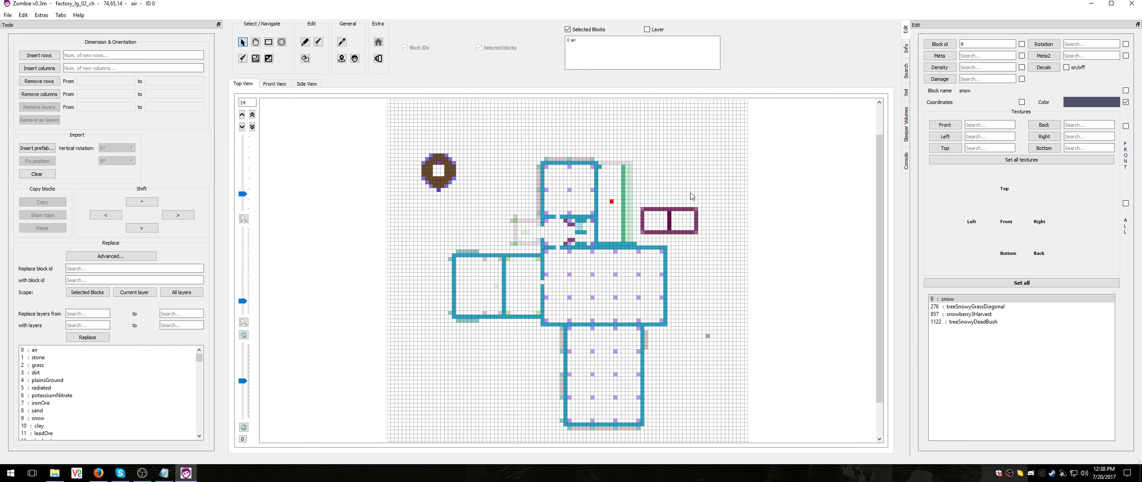
Go down to layer 11 and show block coordinates in the cells, large enough to read
scroll(581, 207, "down", 2)
scroll(582, 207, "down", 1)
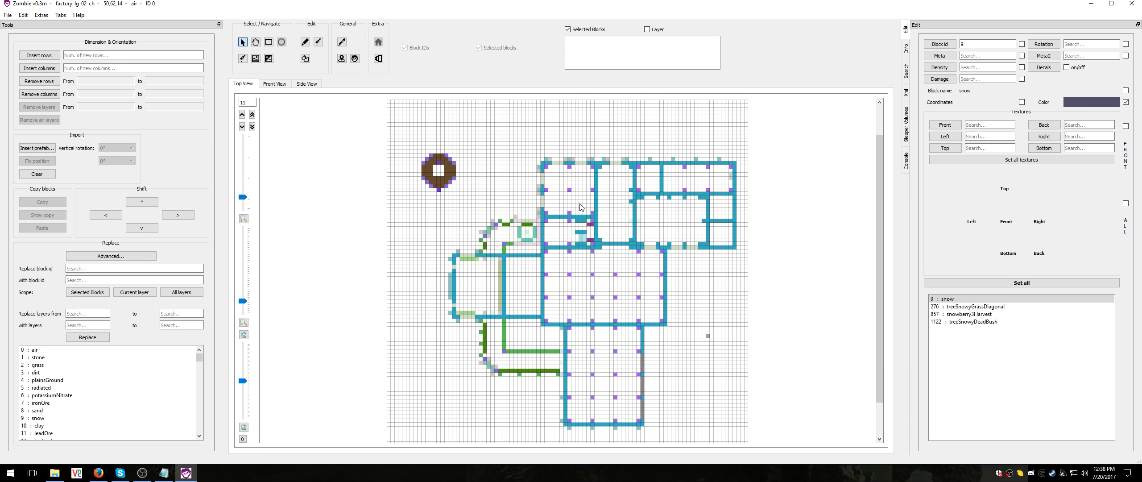
left_click_drag(243, 300, 242, 288)
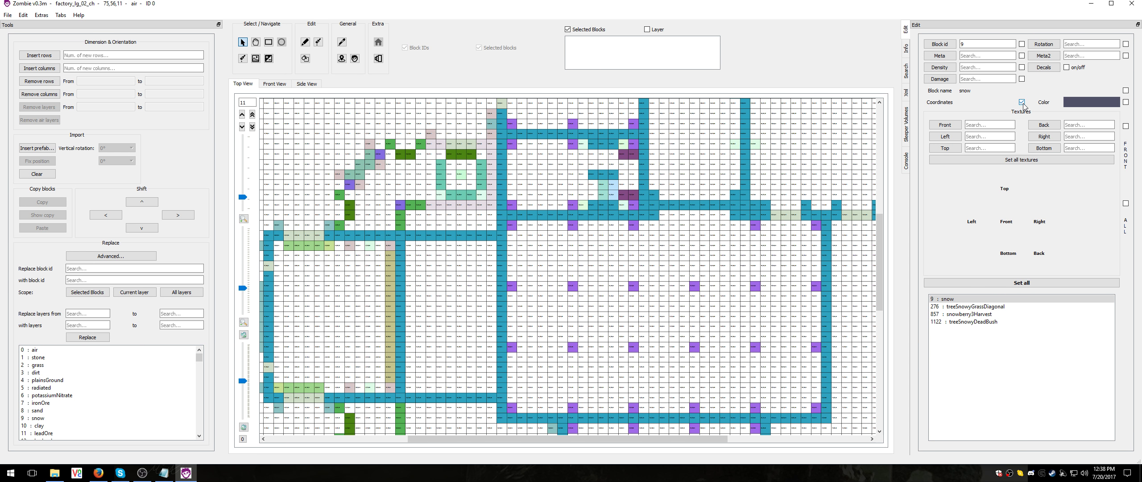
mouse_move(243, 288)
left_mouse_down()
mouse_move(244, 268)
mouse_move(243, 277)
left_mouse_up()
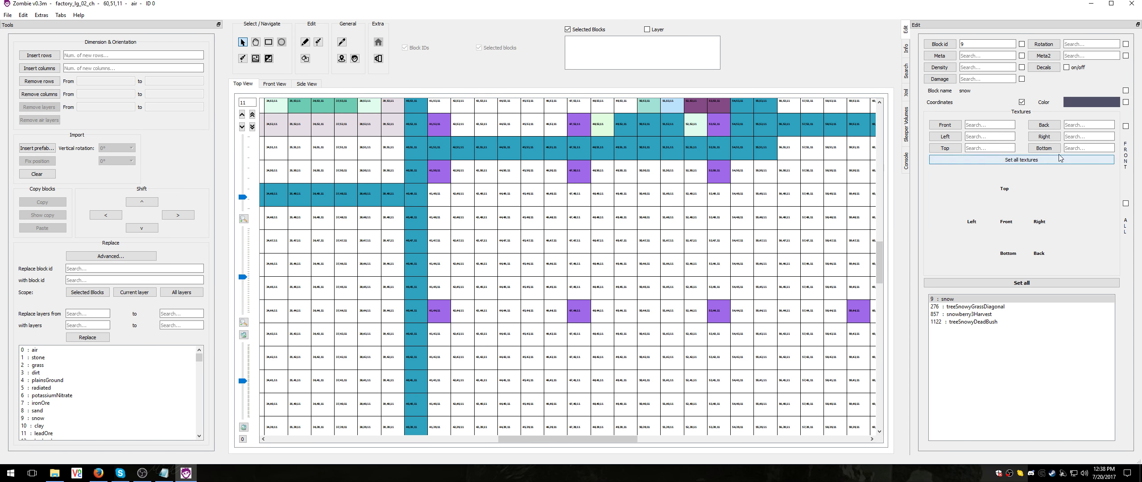
Switch the cell display to front textures and inspect the textured blocks beside the lockers on layer 8
left_click(1125, 127)
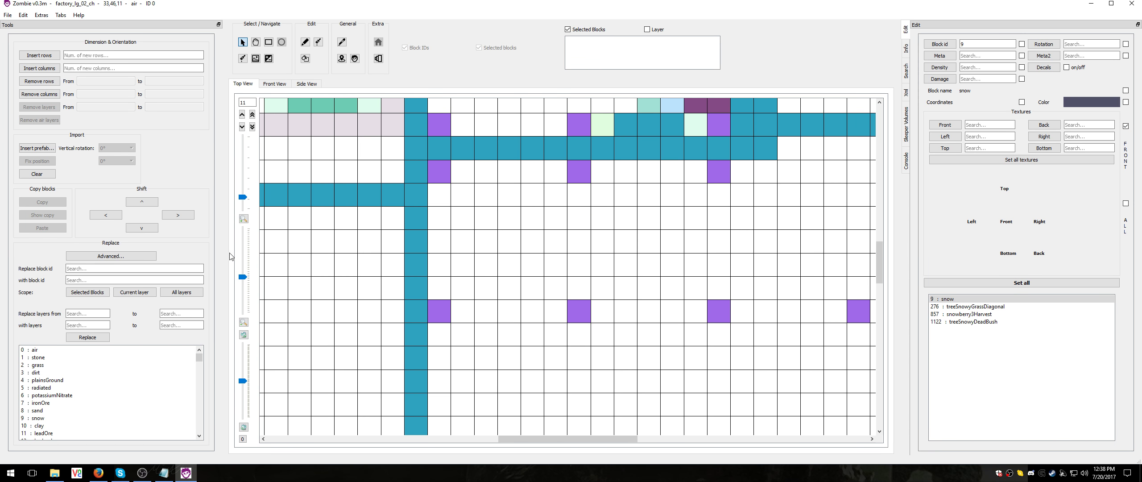
left_click_drag(243, 277, 246, 298)
scroll(612, 322, "down", 3)
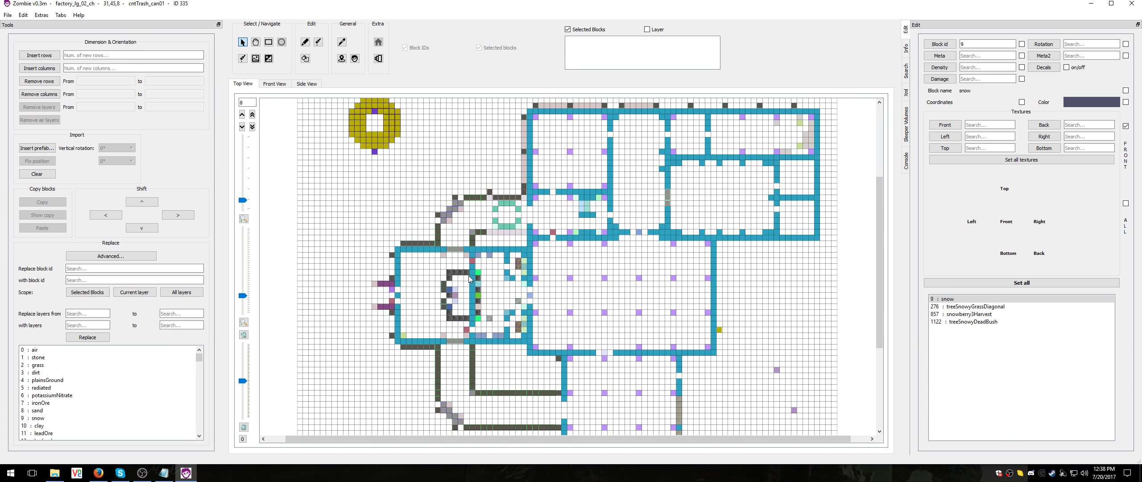
left_click_drag(241, 296, 241, 274)
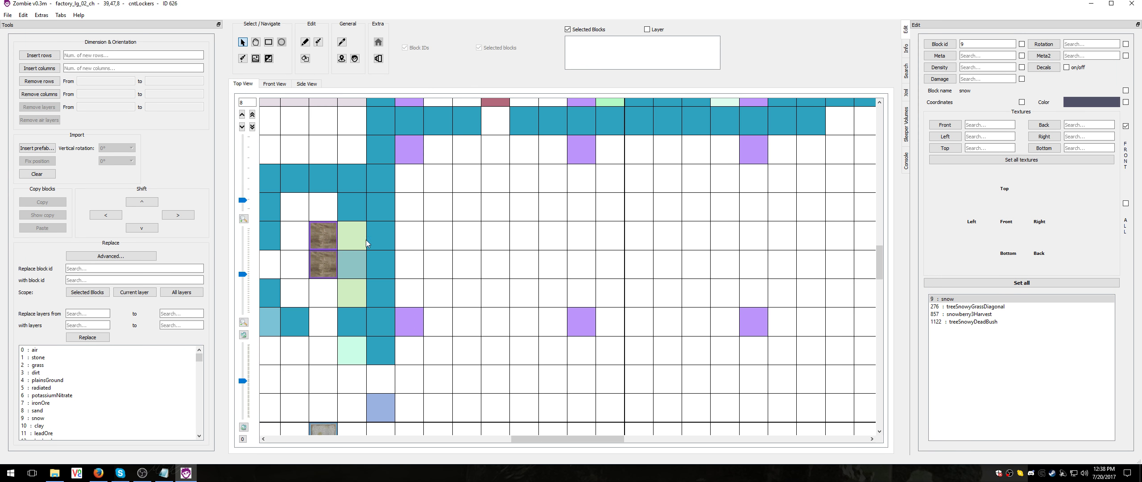
Show all textures on the layer 8 blocks, then switch the cell display to block names
left_click(1126, 203)
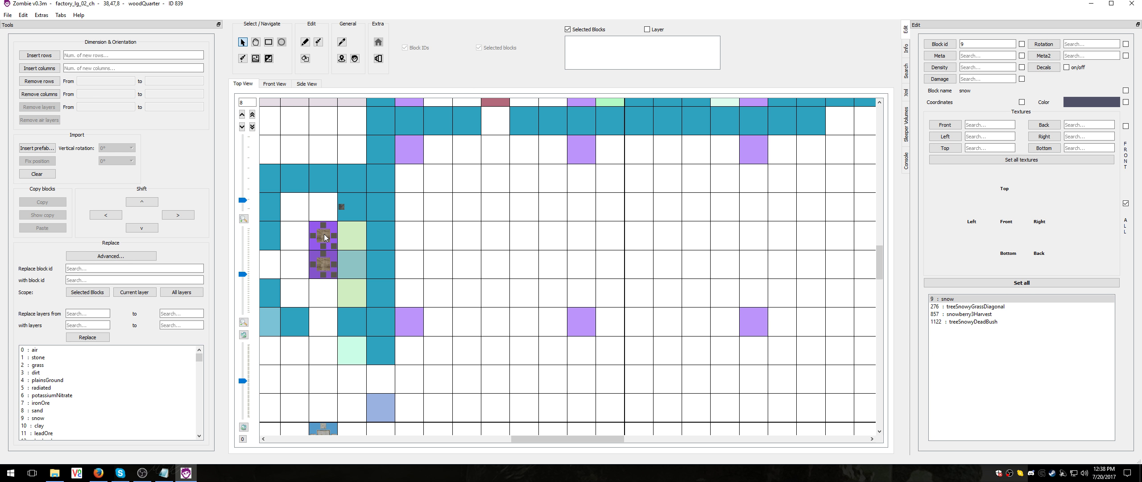
left_click(338, 207)
left_click(1125, 91)
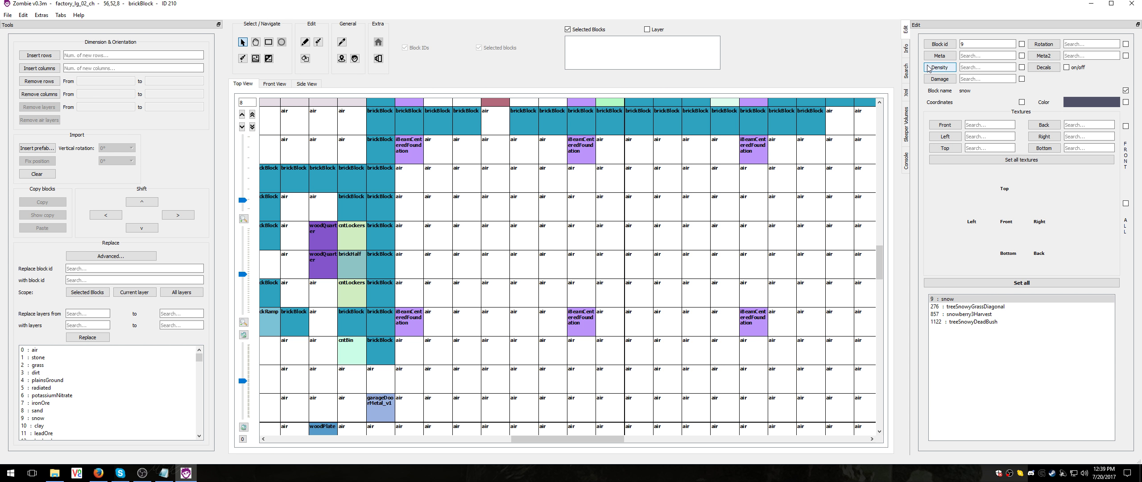
Select one iBeamCenteredFoundation block on layer 8, display damage values, and set the block's damage to 16
left_click(580, 156)
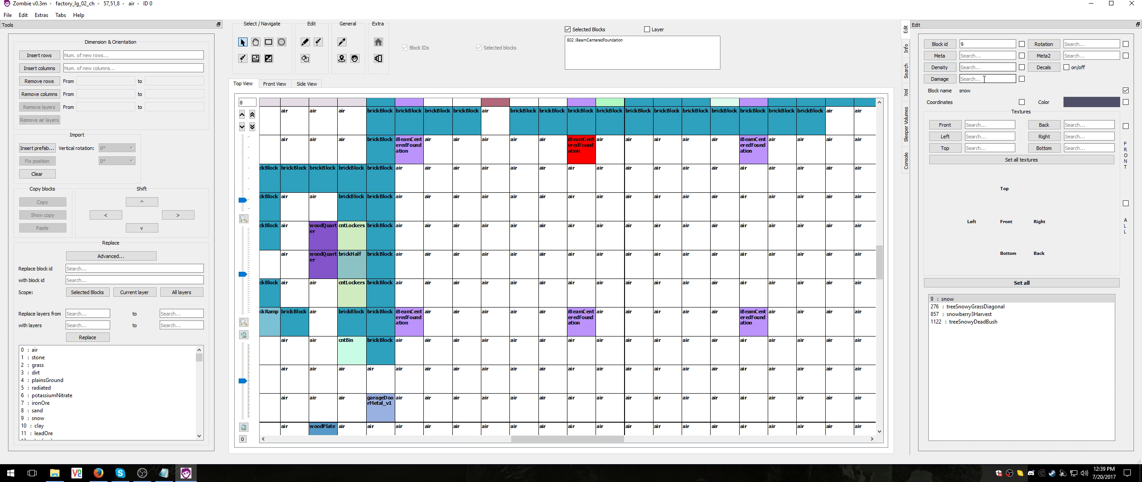
left_click(1008, 79)
left_click(1021, 79)
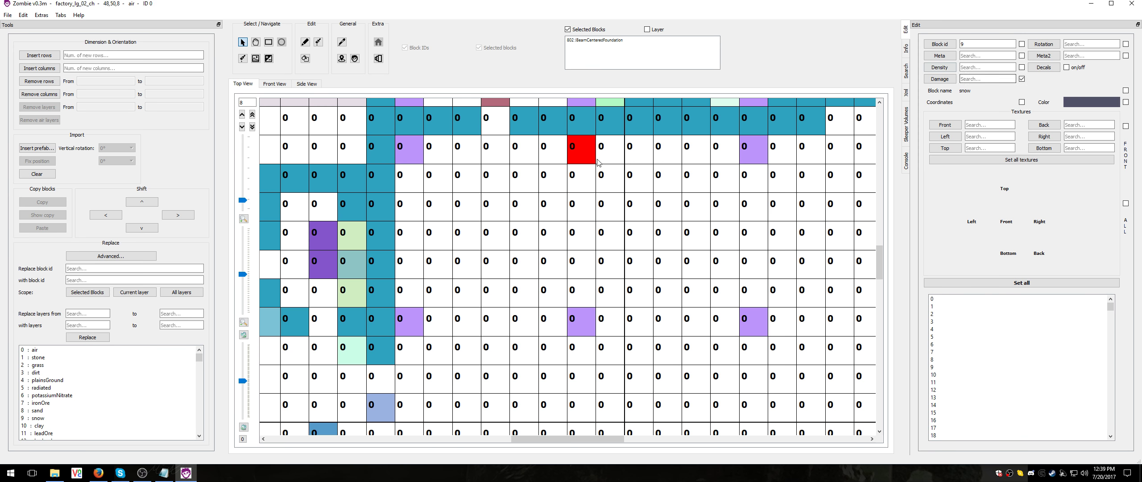
left_click(974, 79)
left_click(1001, 420)
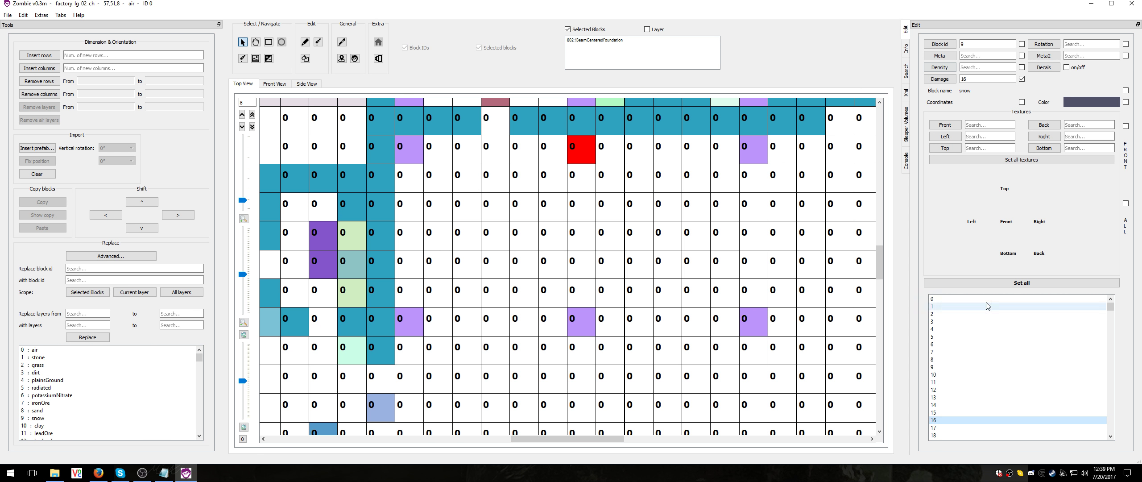
left_click(1021, 282)
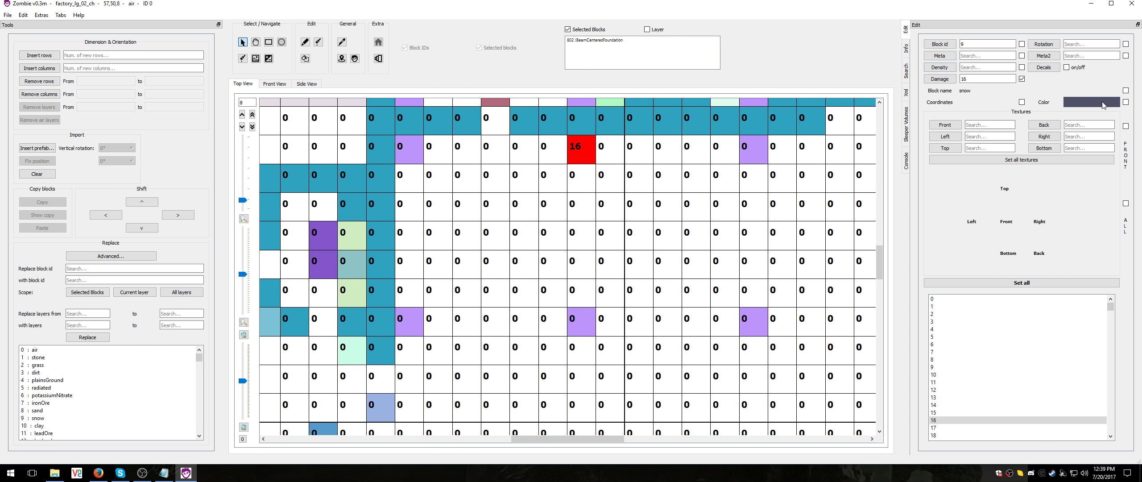
Return the cells to the color display and show the whole building on layer 9
left_click(1128, 102)
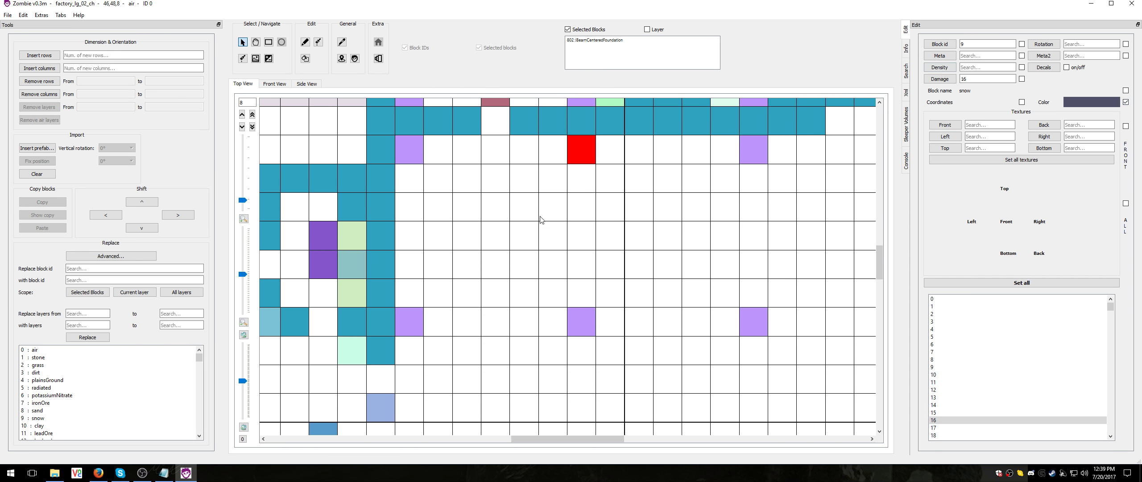
scroll(551, 232, "up", 1)
scroll(552, 232, "down", 2)
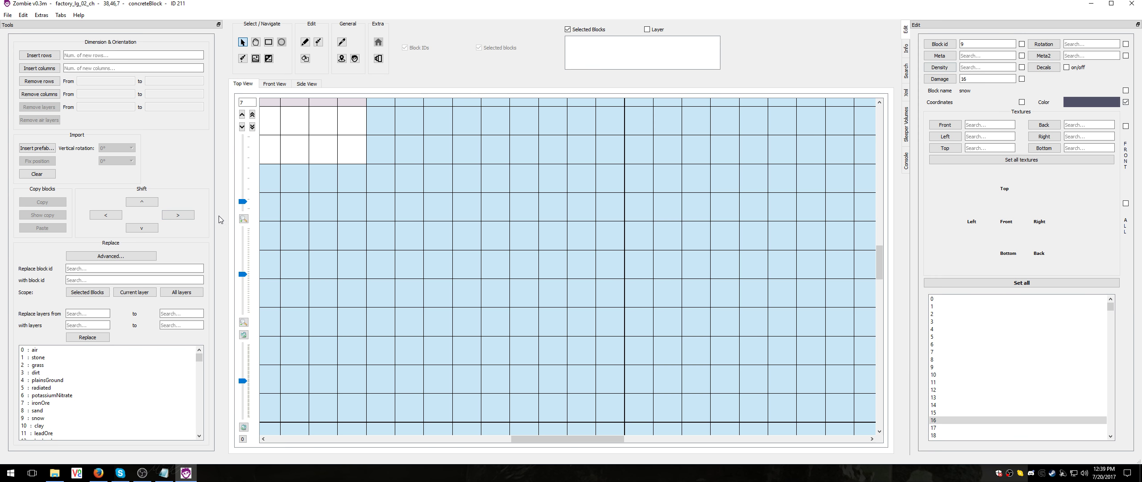
left_click_drag(242, 201, 243, 198)
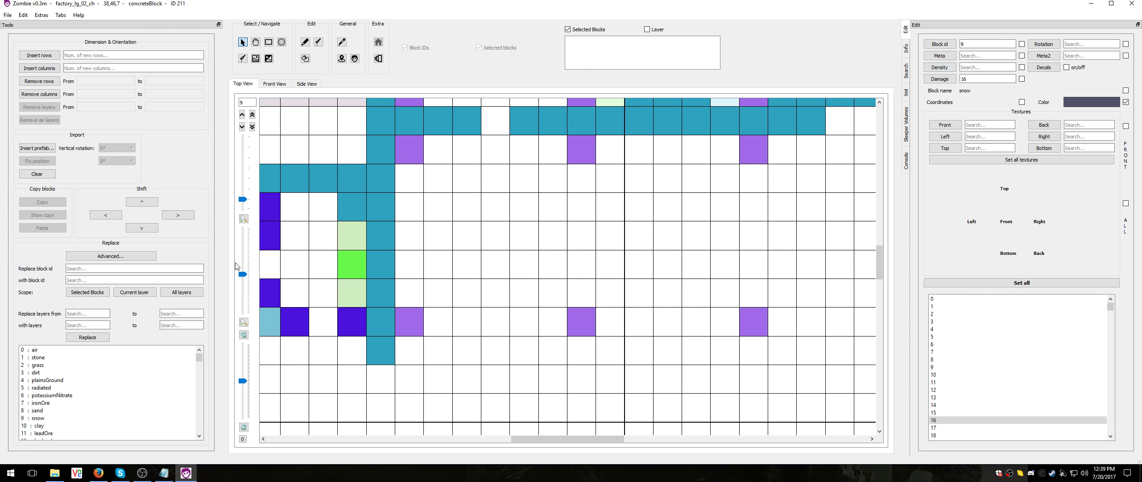
left_click_drag(243, 274, 241, 299)
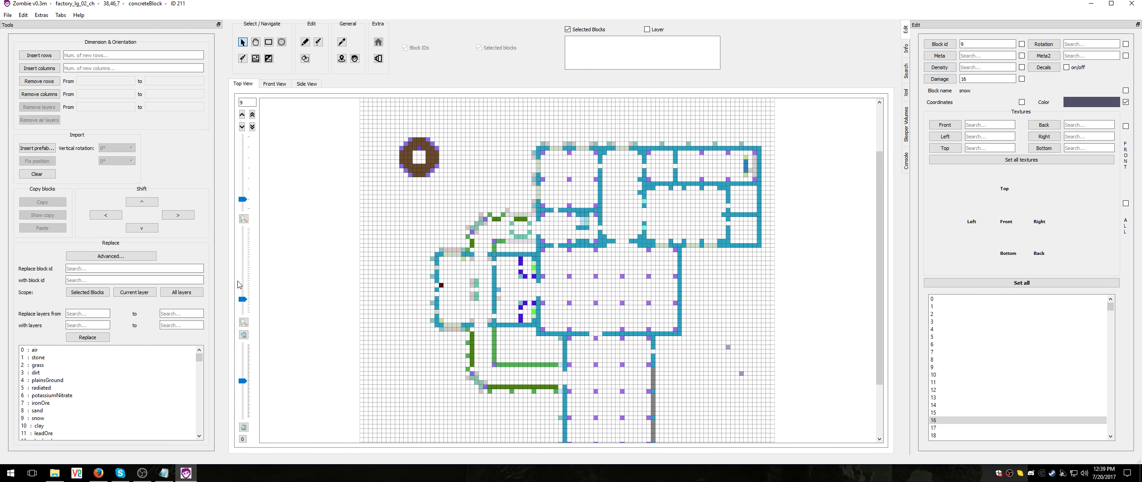
In the front view, select a short strip of air at the prefab's left edge and remove the columns it spans
left_click(282, 84)
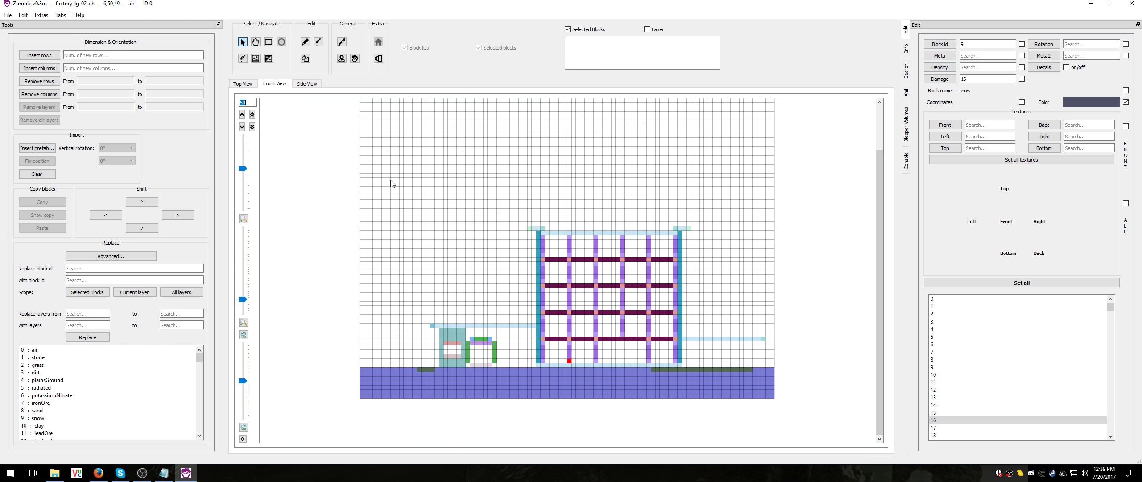
left_click_drag(361, 164, 411, 164)
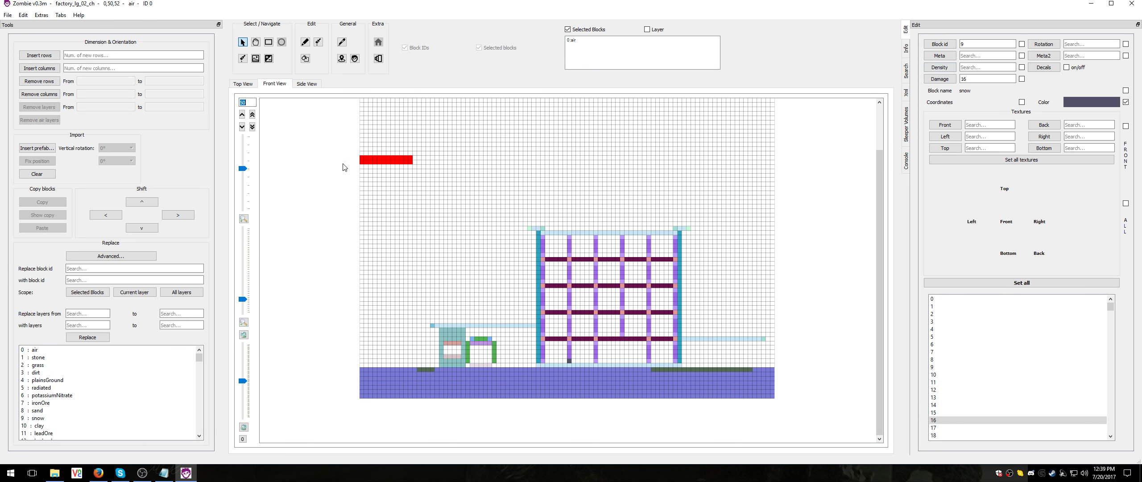
left_click(43, 82)
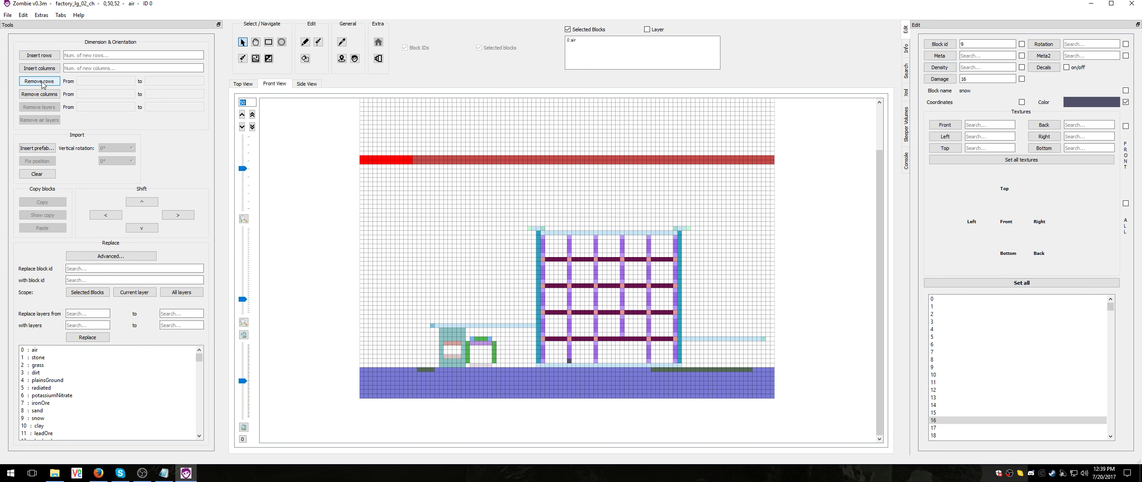
left_click(41, 95)
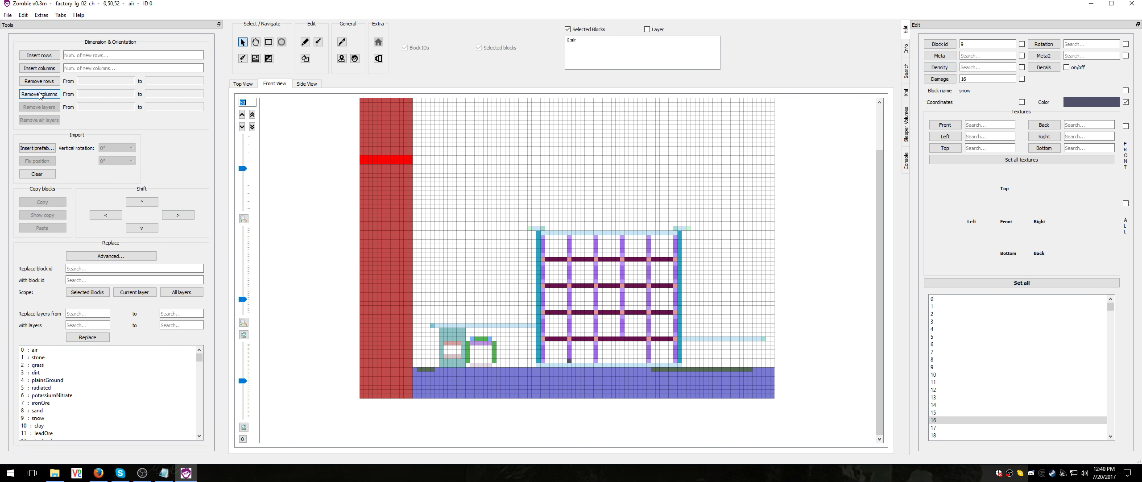
left_click(43, 82)
left_click(42, 95)
left_click(41, 94)
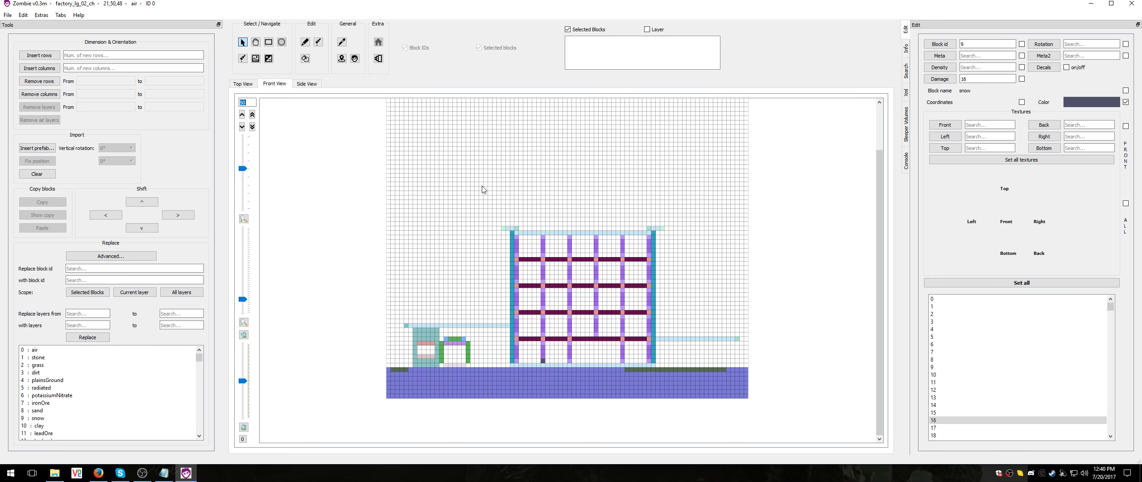
Turn on X-ray mode in the front view and step through the slices up to 64
left_click(378, 59)
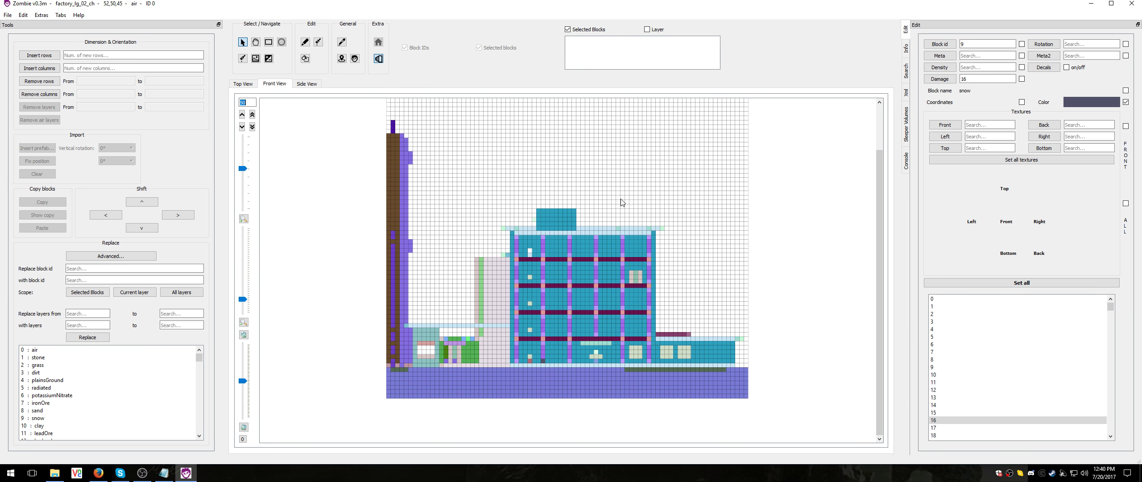
scroll(586, 319, "down", 12)
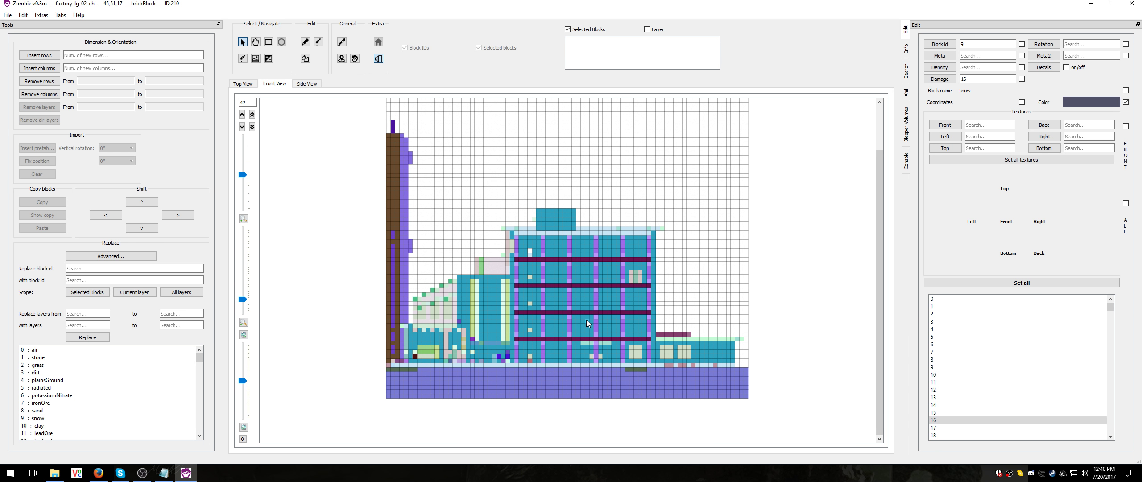
scroll(586, 323, "up", 11)
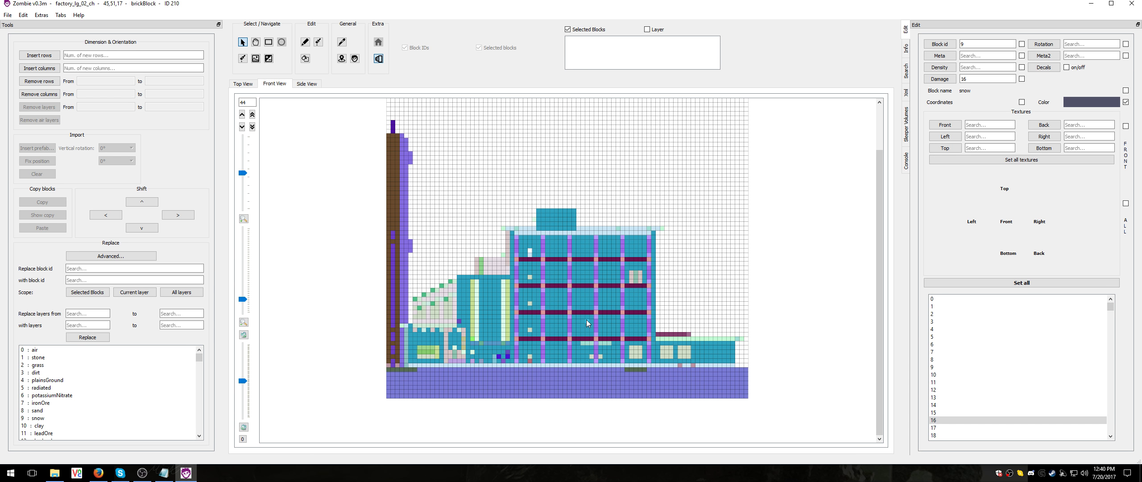
scroll(586, 321, "up", 19)
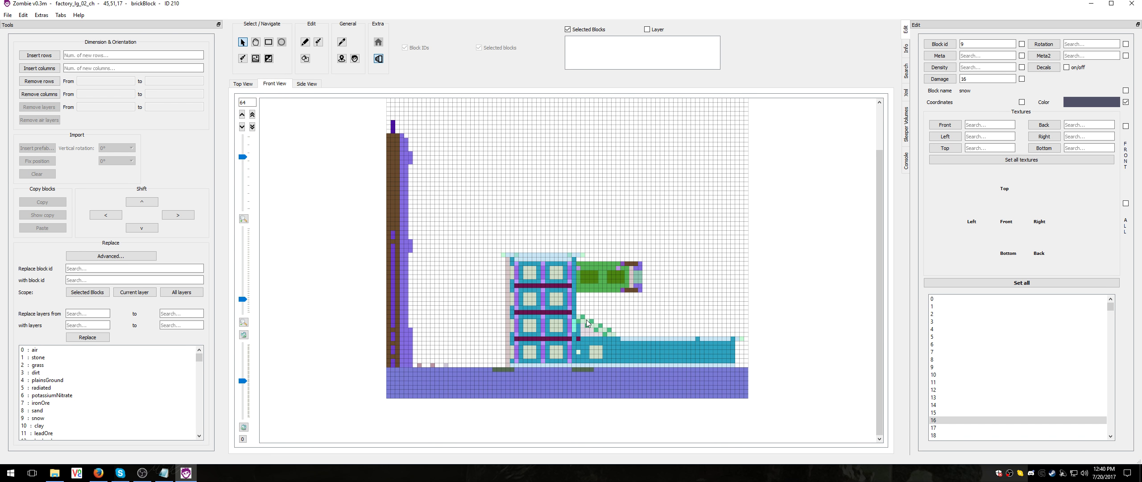
Switch from the front view to the side view and examine the factory's X-ray slices in both directions
scroll(587, 323, "up", 2)
left_click(310, 84)
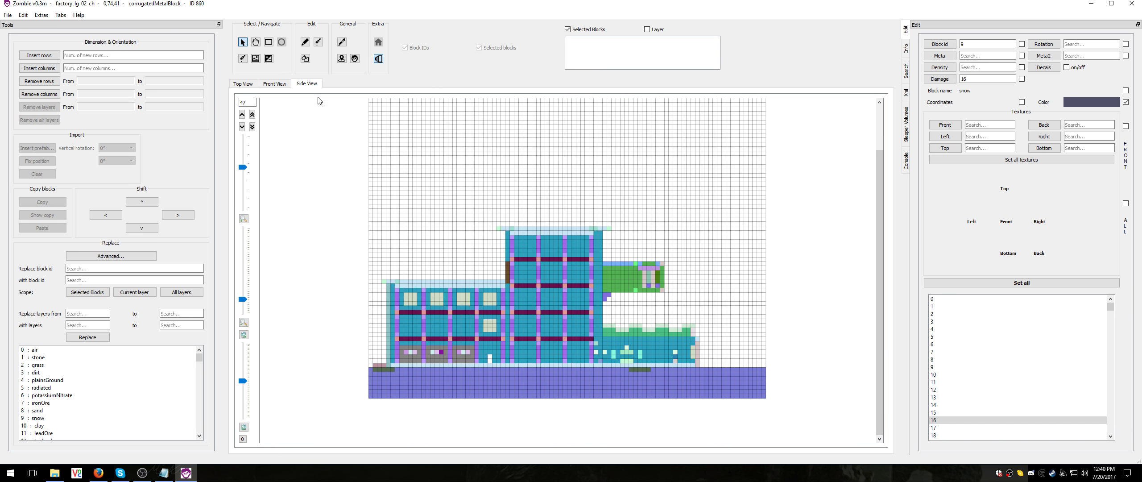
scroll(516, 263, "up", 3)
scroll(516, 263, "up", 10)
scroll(516, 265, "down", 14)
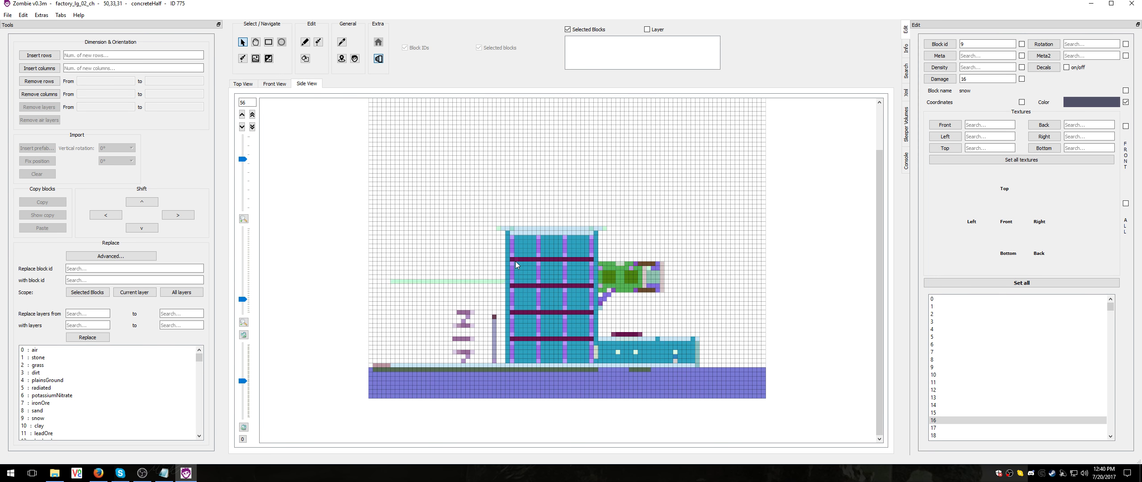
scroll(516, 263, "down", 3)
Load the hospital_01.tts prefab
left_click(9, 15)
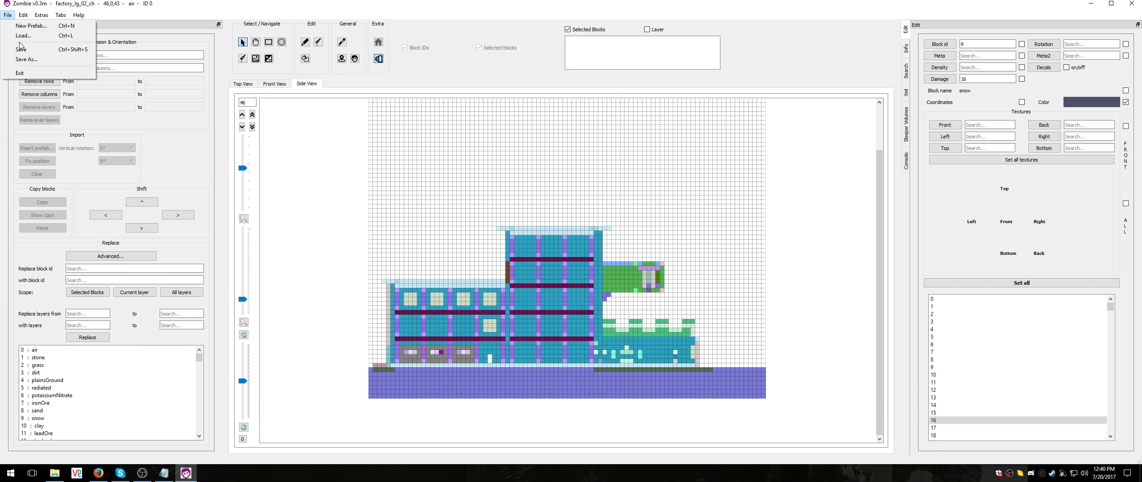
left_click(18, 41)
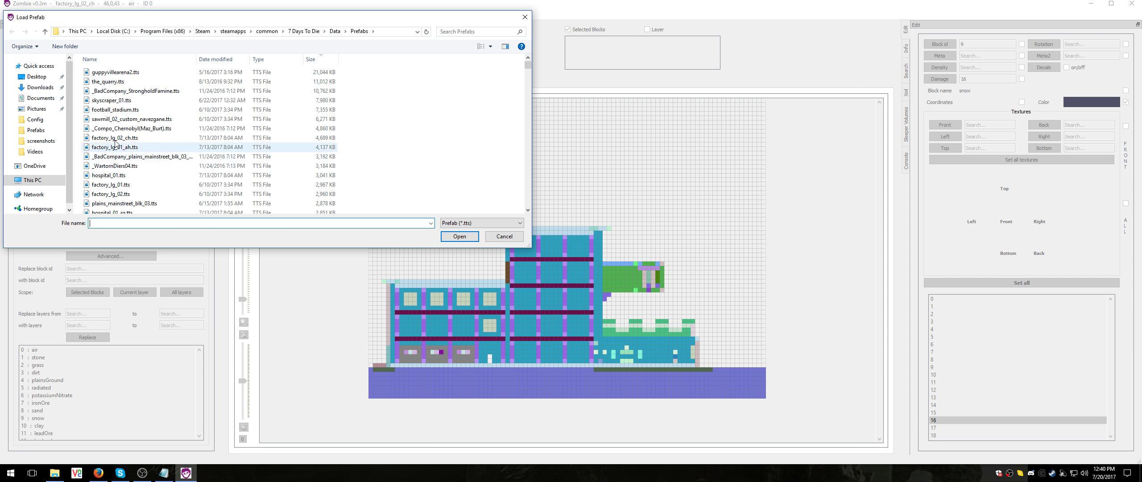
double_click(118, 185)
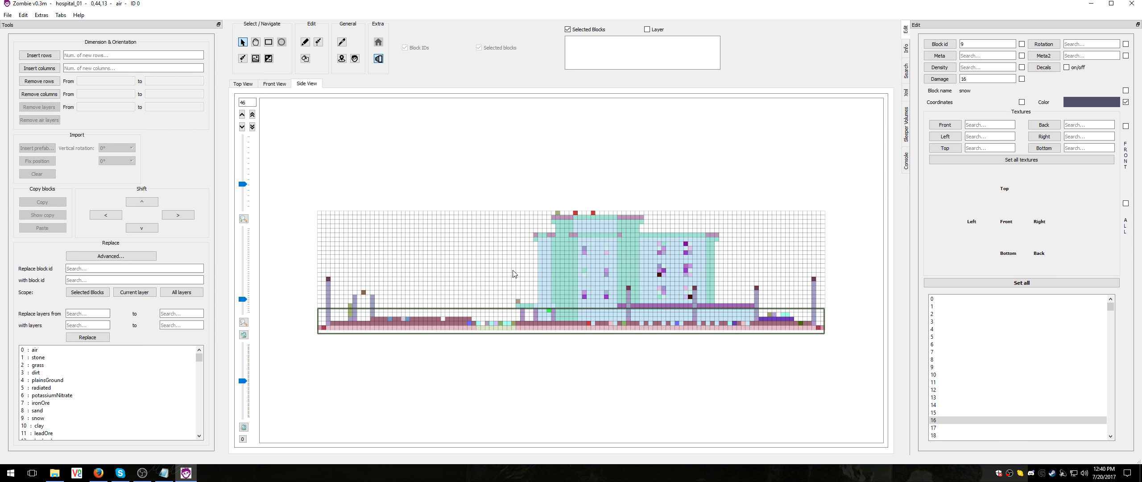
Examine the hospital's side-view slices with X-ray on, compare them with X-ray off up to slice 101, and return to slice 0
scroll(455, 222, "up", 2)
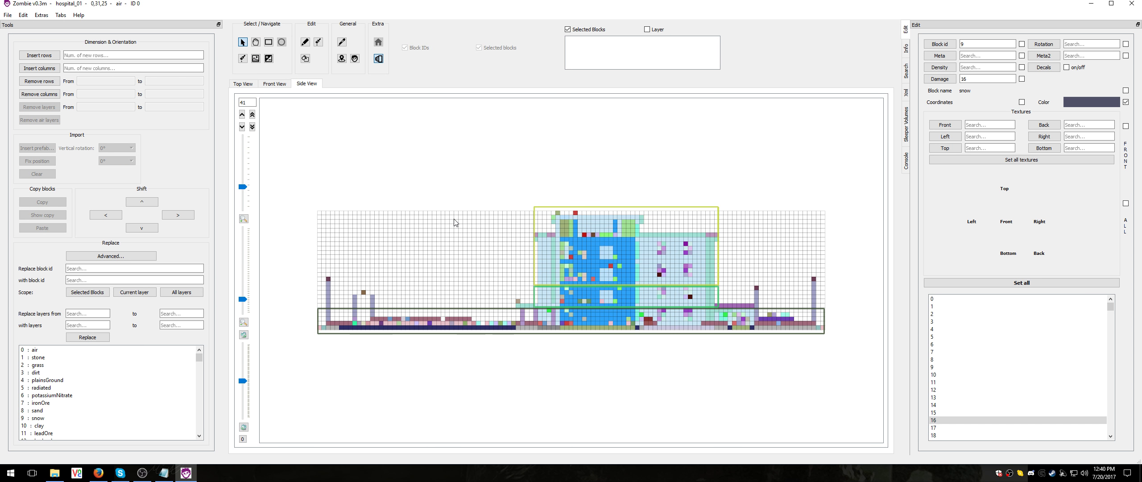
scroll(454, 219, "up", 1)
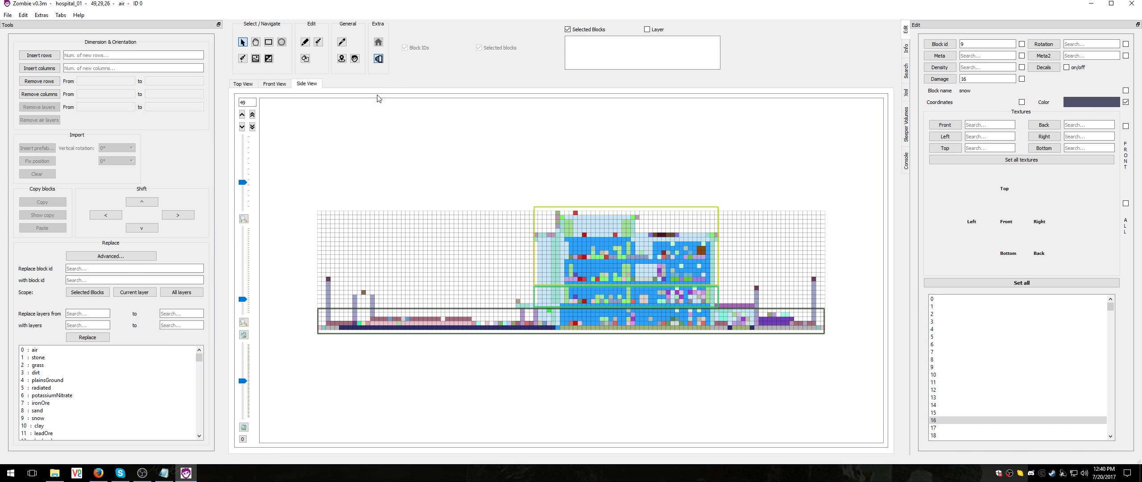
left_click(378, 57)
scroll(492, 232, "up", 20)
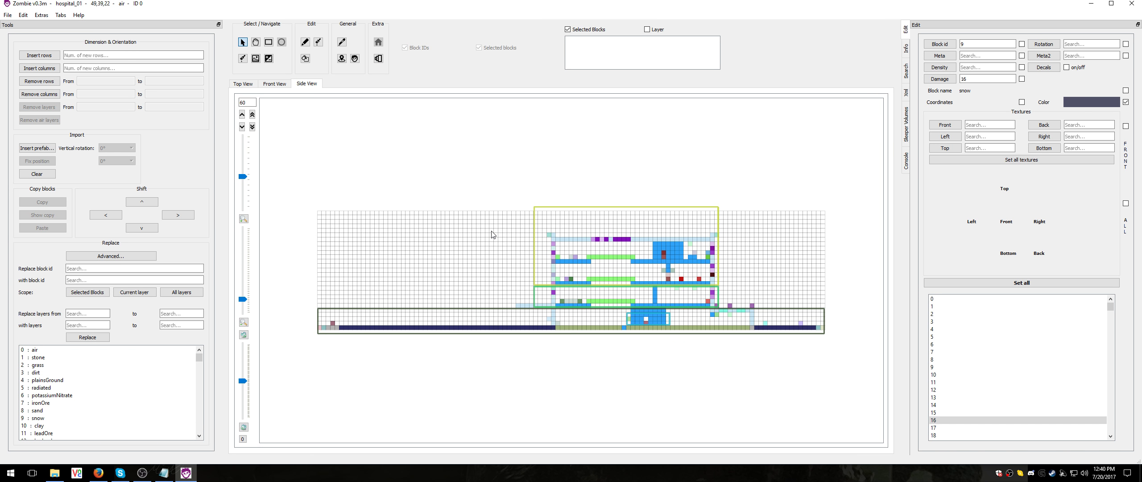
scroll(492, 233, "up", 20)
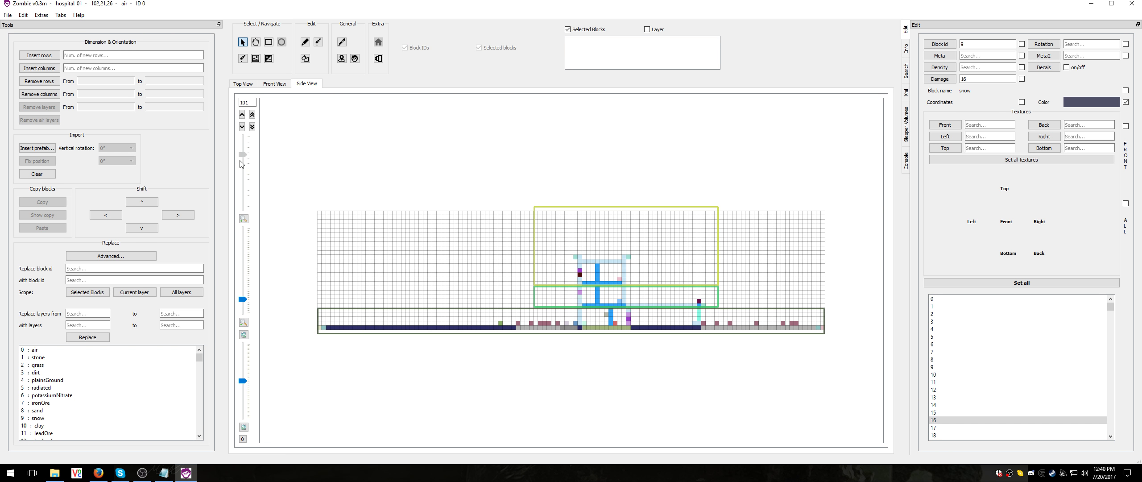
left_click_drag(243, 150, 244, 219)
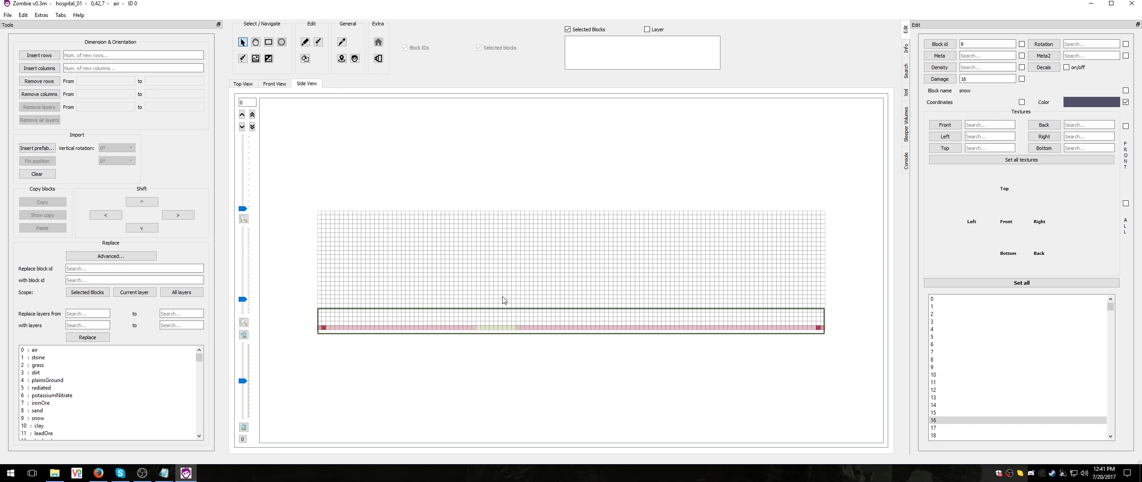
Look through the side-view slices without X-ray once more, return to slice 0, and turn X-ray mode back on
scroll(504, 300, "up", 1)
scroll(502, 297, "up", 1)
scroll(471, 315, "down", 2)
mouse_move(241, 212)
left_mouse_down()
mouse_move(240, 196)
mouse_move(237, 208)
left_mouse_up()
left_click(379, 58)
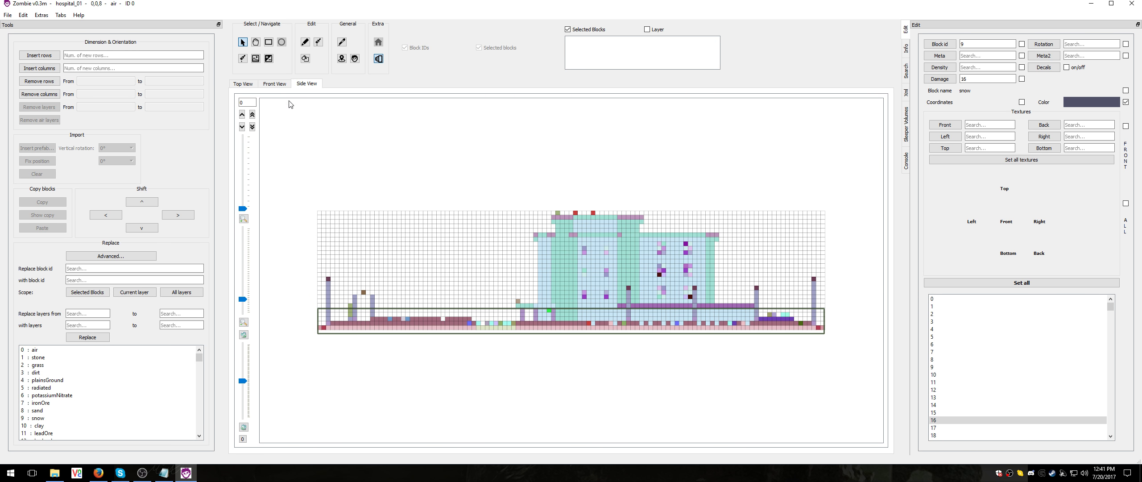
Examine the hospital's front-view X-ray slices, return to slice 0, and compare that slice with X-ray off and on
left_click(274, 84)
scroll(397, 286, "up", 20)
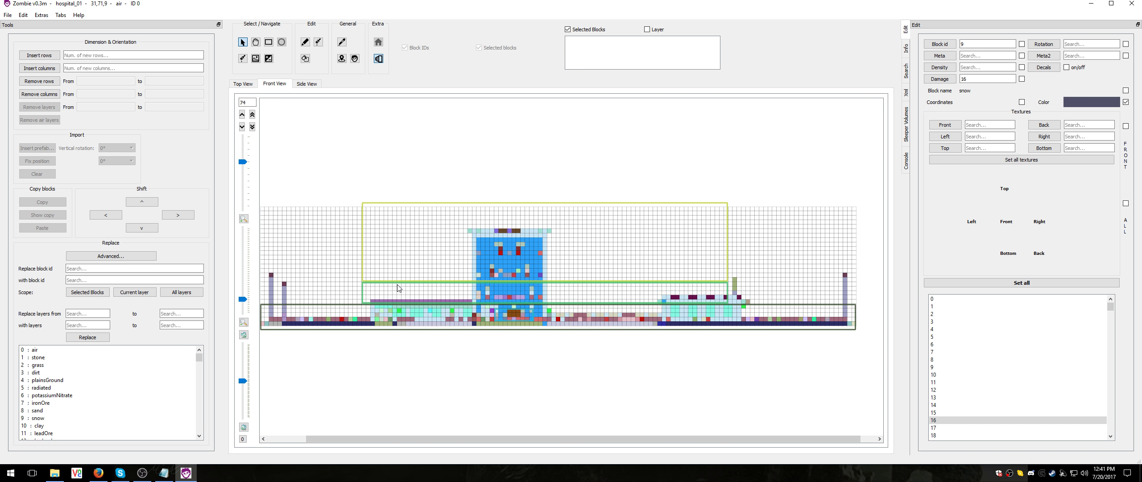
scroll(413, 290, "down", 20)
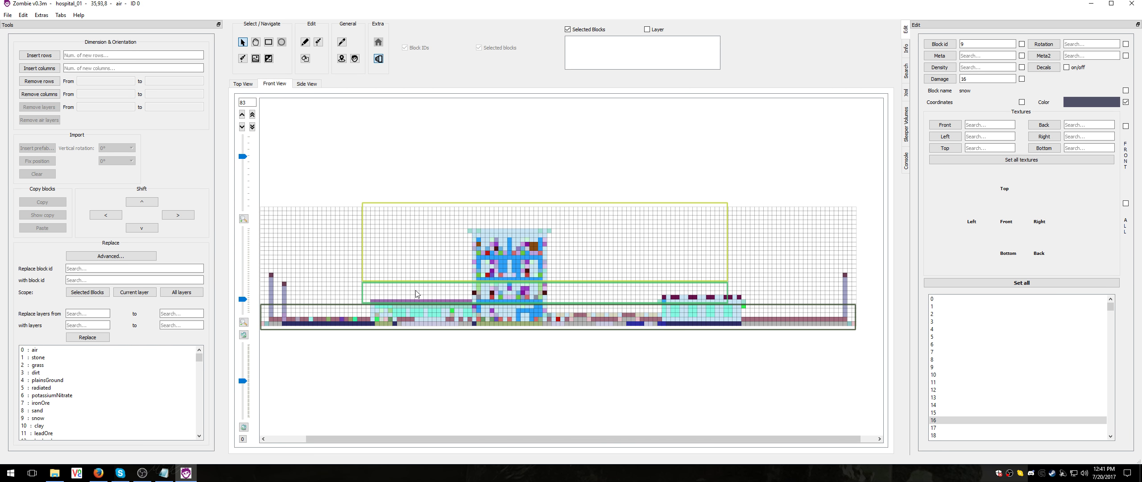
left_click_drag(241, 166, 243, 217)
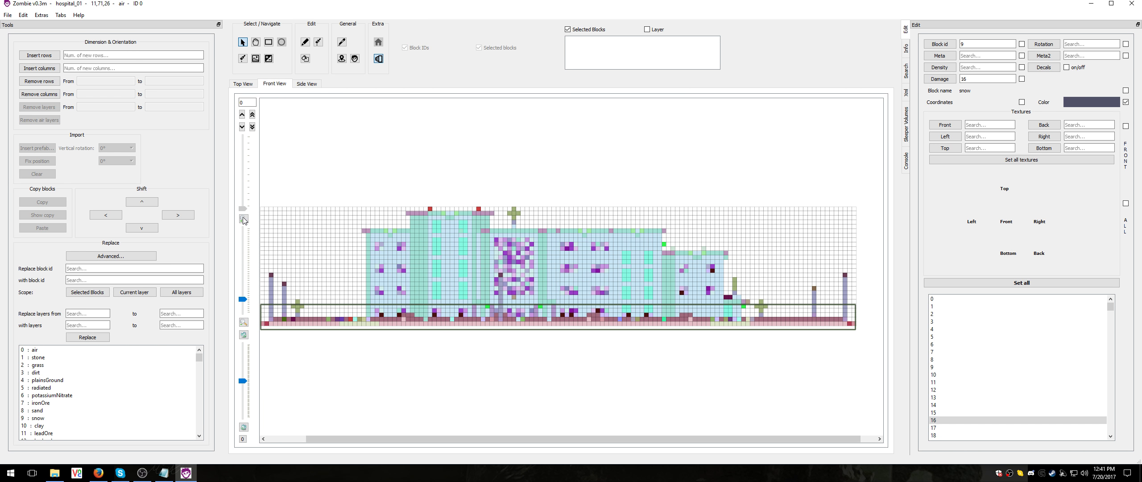
left_click(379, 59)
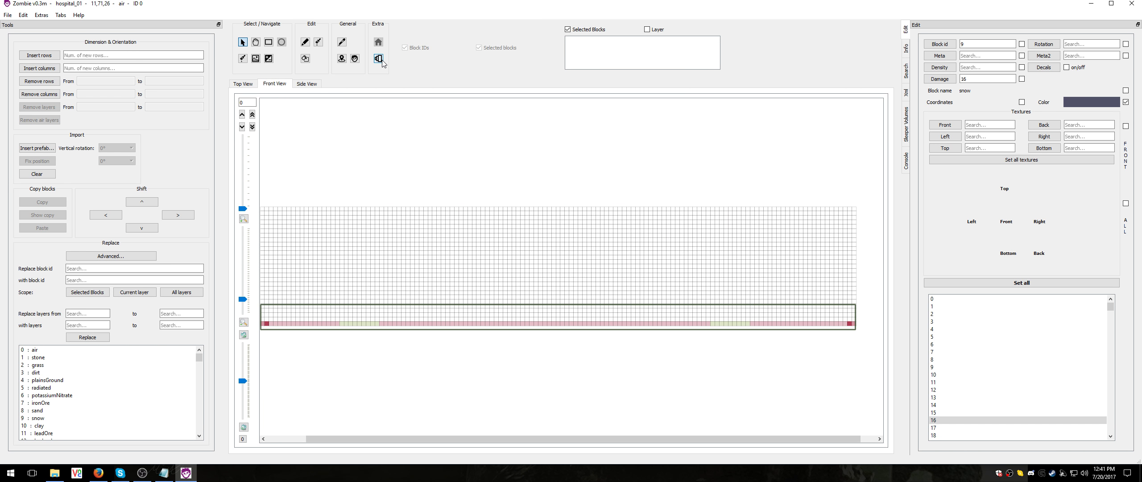
left_click(379, 59)
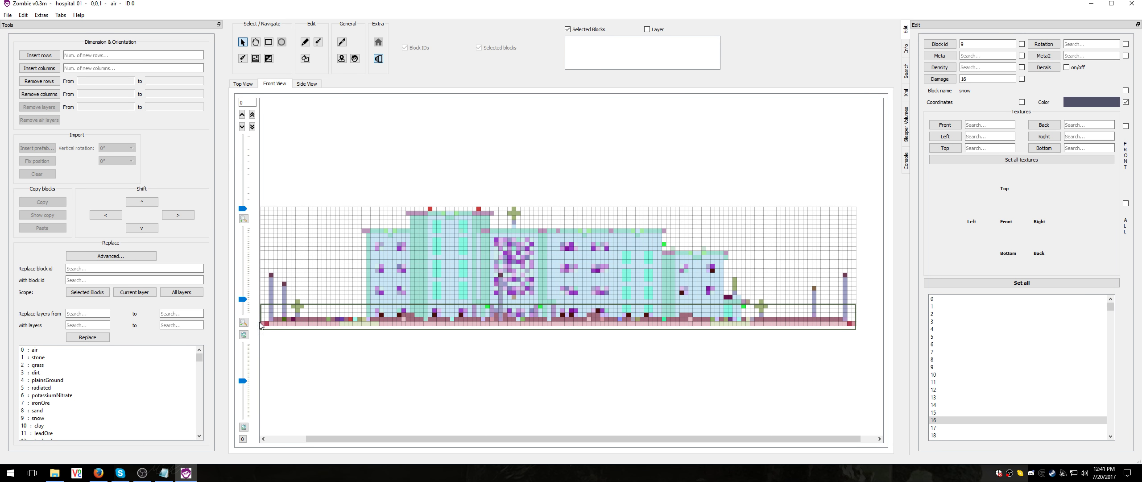
Show the hospital in the top view and enlarge the area around its main entrance
left_click(243, 85)
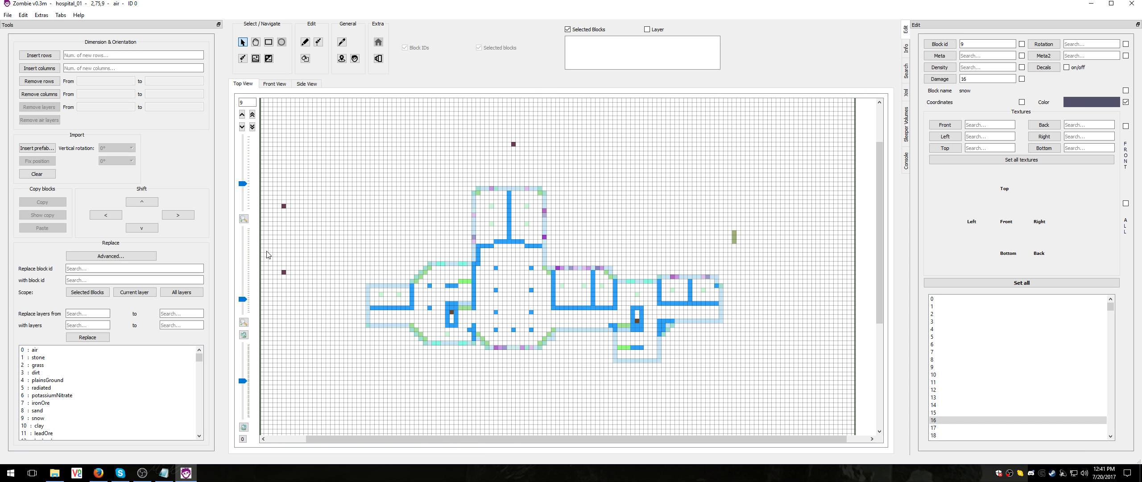
left_click_drag(242, 299, 244, 309)
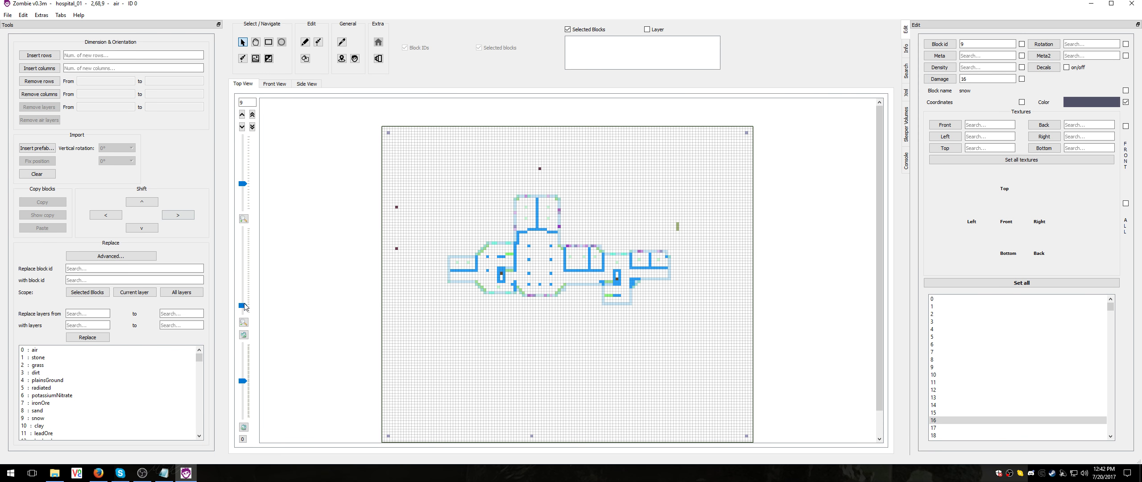
left_click_drag(242, 305, 242, 285)
left_click_drag(879, 232, 880, 281)
left_click_drag(606, 441, 570, 442)
Browse the lower layers around the hospital entrance and settle on layer 1
scroll(510, 310, "up", 3)
scroll(510, 310, "down", 9)
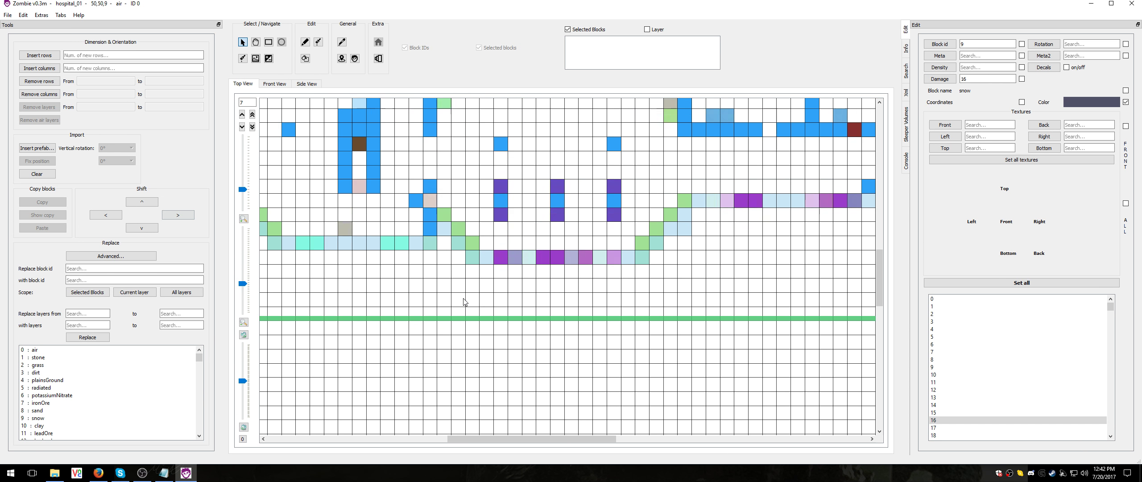
scroll(464, 301, "down", 3)
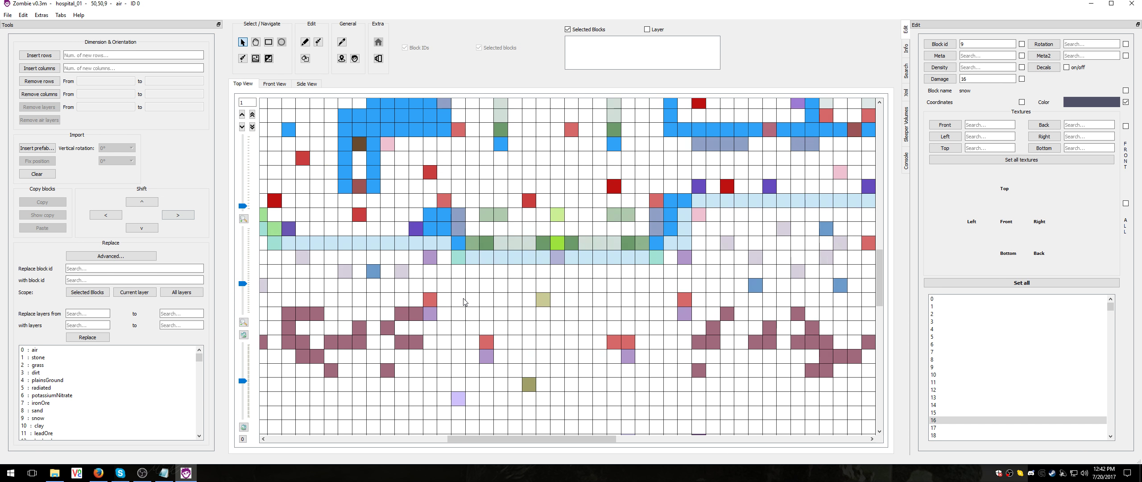
scroll(464, 301, "up", 1)
scroll(482, 281, "up", 1)
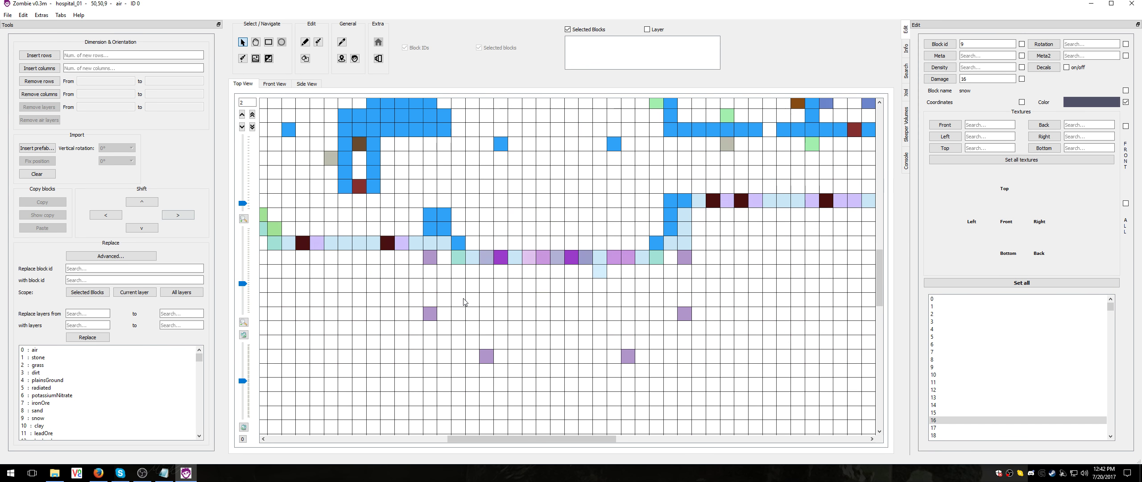
scroll(504, 259, "down", 1)
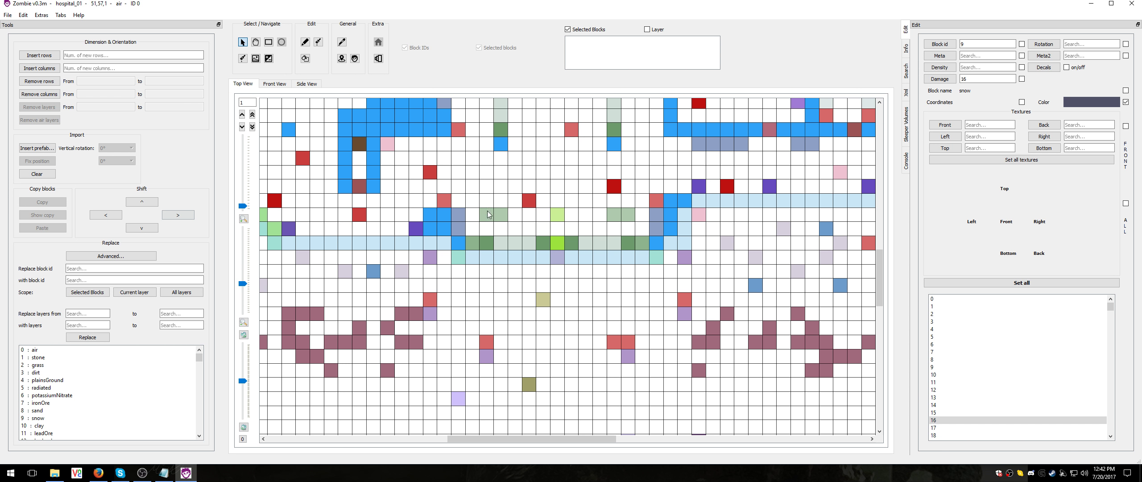
scroll(578, 310, "up", 3)
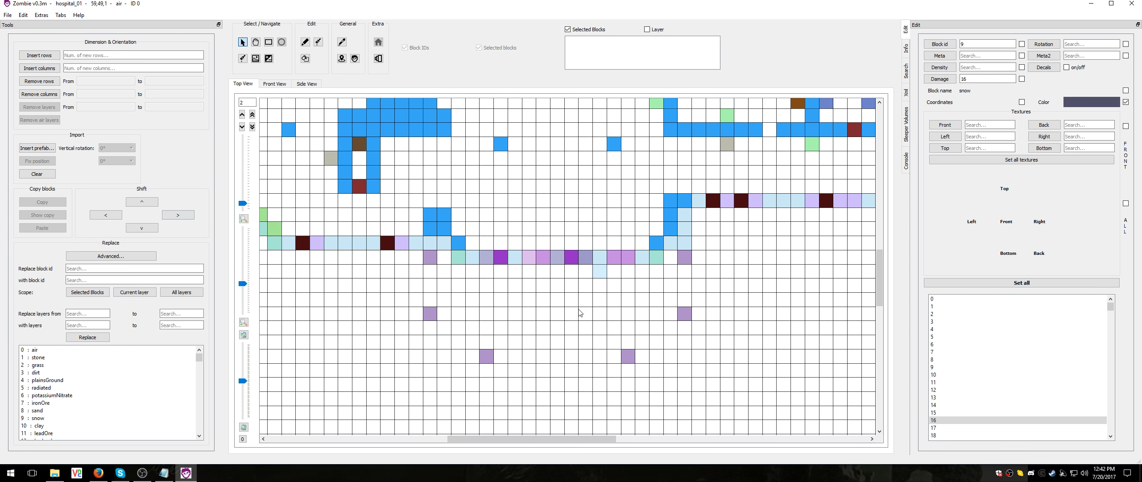
scroll(578, 310, "down", 4)
scroll(578, 313, "up", 1)
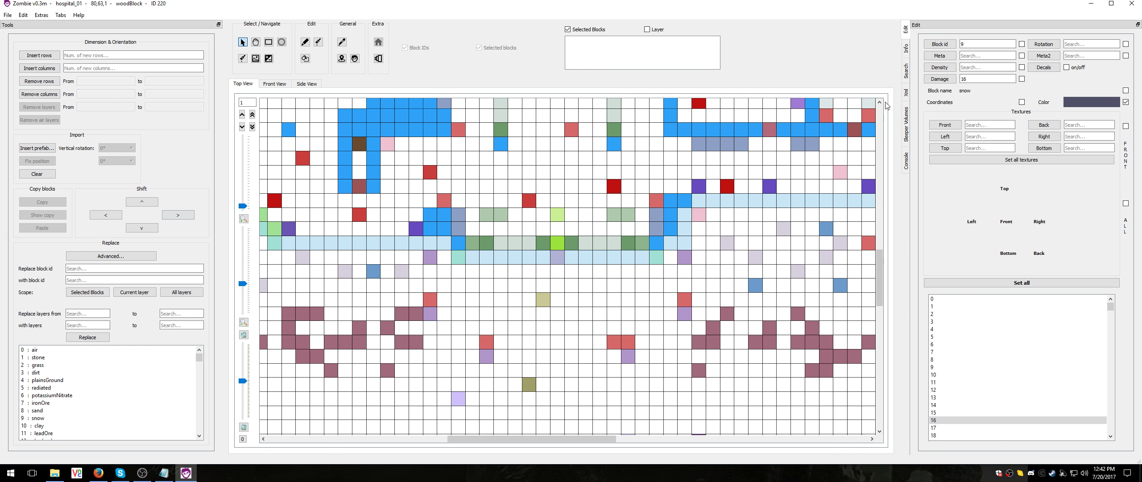
Create a new sleeper volume on layer 1, stretch it to 30 × 3 × 9 blocks, and position it in front of the entrance
left_click(906, 129)
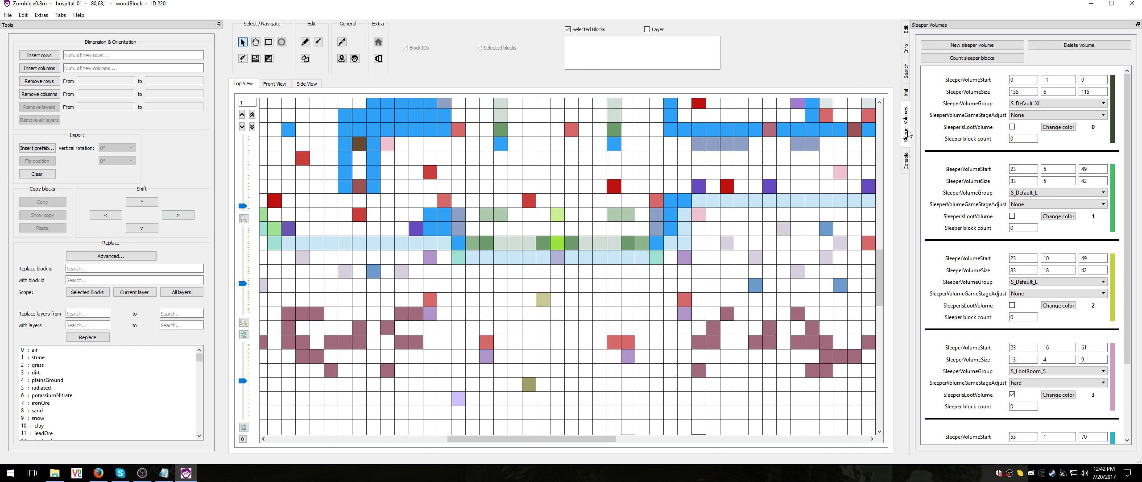
left_click(982, 46)
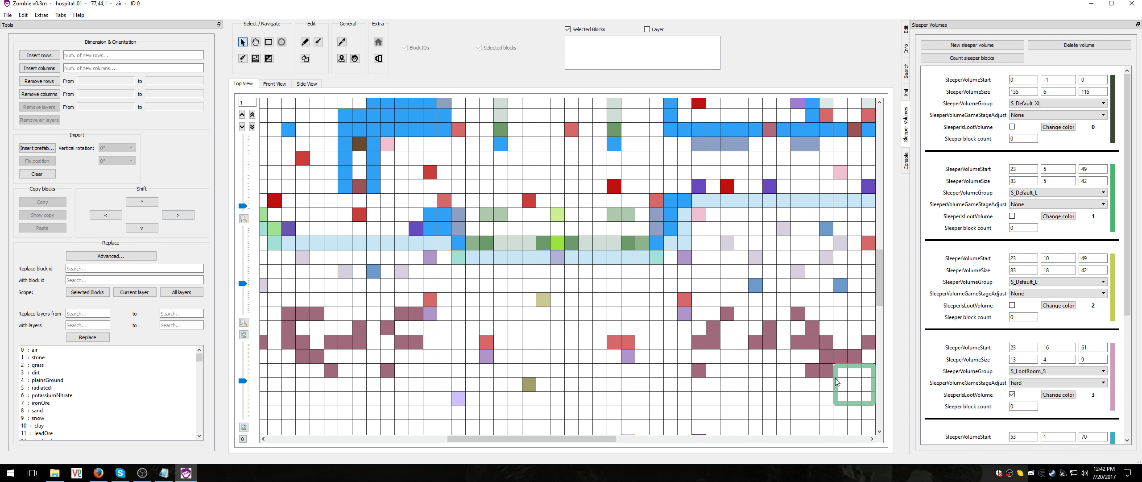
left_click_drag(836, 382, 444, 376)
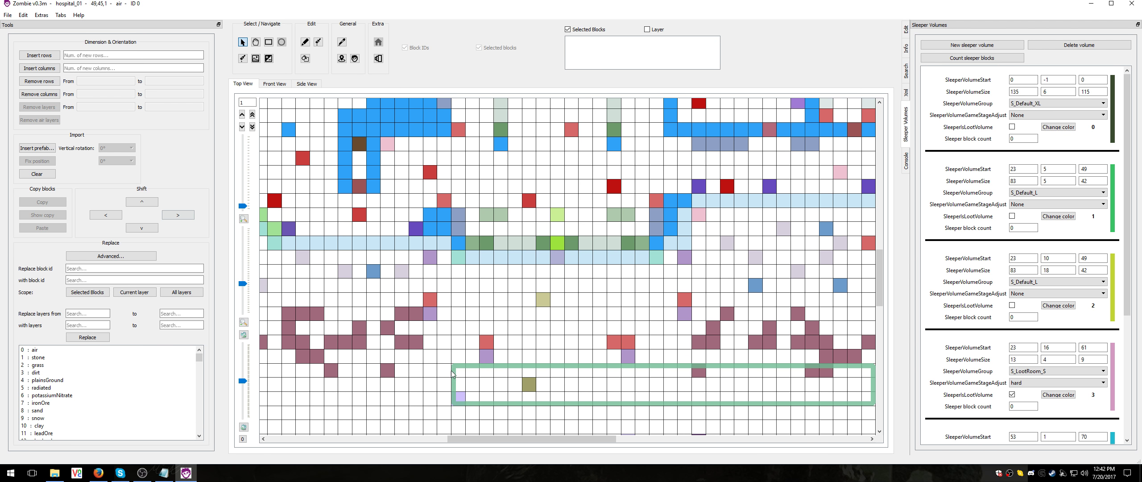
left_click_drag(575, 368, 504, 269)
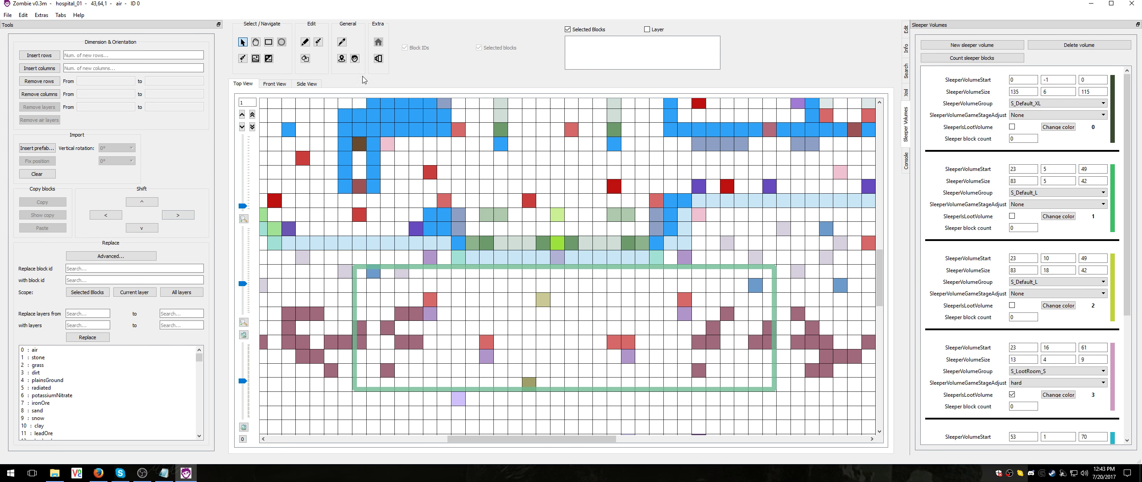
Place a sleeper block in the upper-left part of the new sleeper volume
left_click(357, 61)
left_click(418, 298)
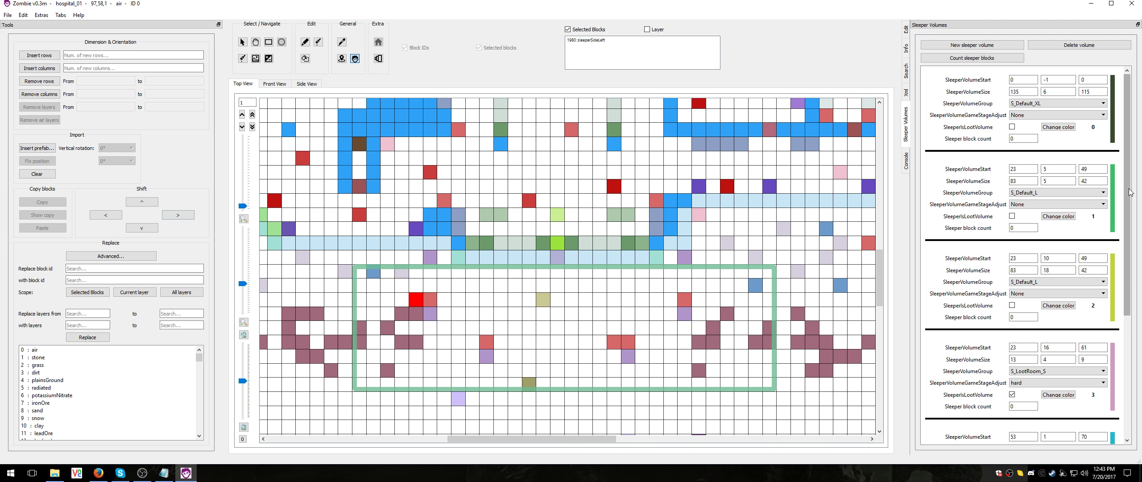
Set the group of sleeper volume 5 to S_Badass_XL
left_click_drag(1129, 192, 1131, 293)
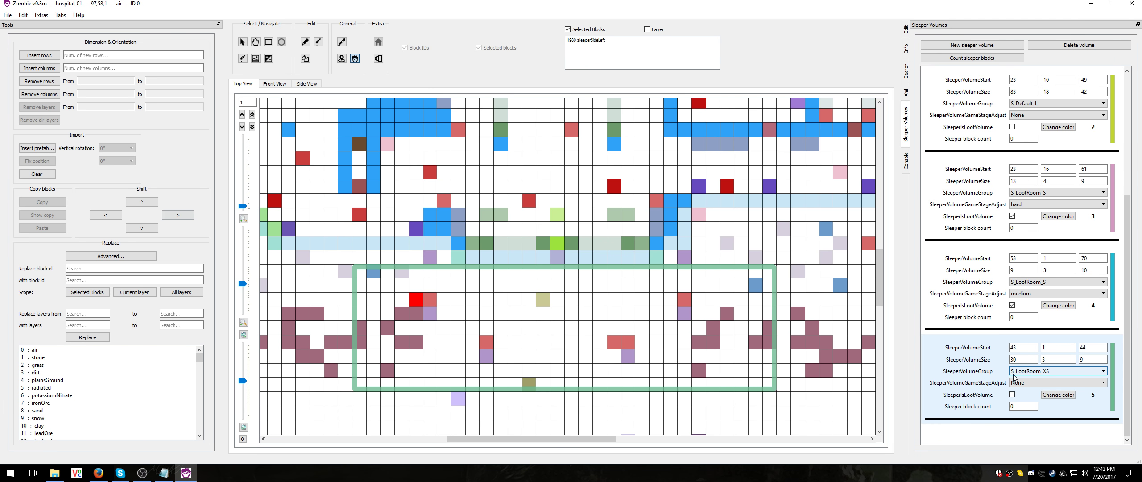
left_click(1048, 373)
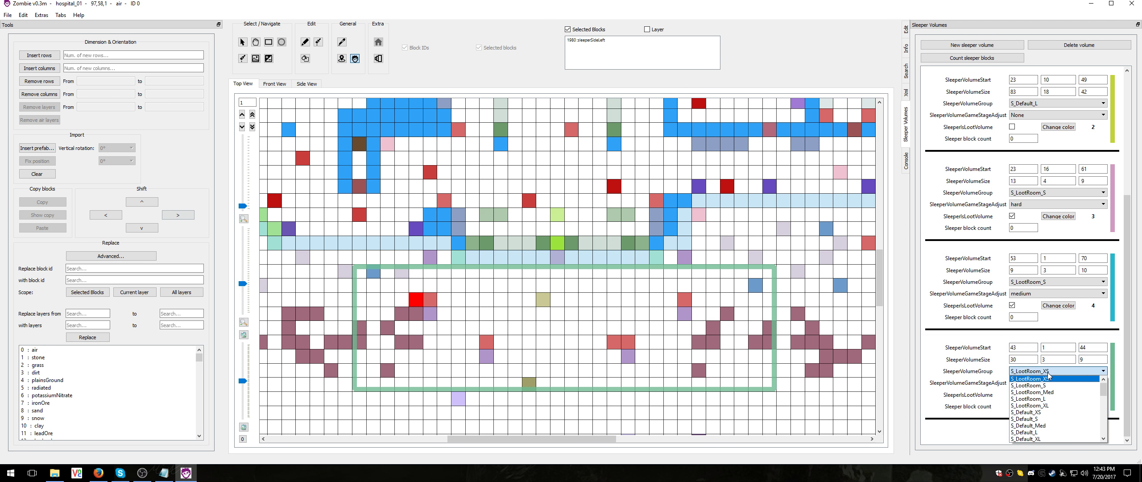
left_click_drag(1107, 390, 1104, 439)
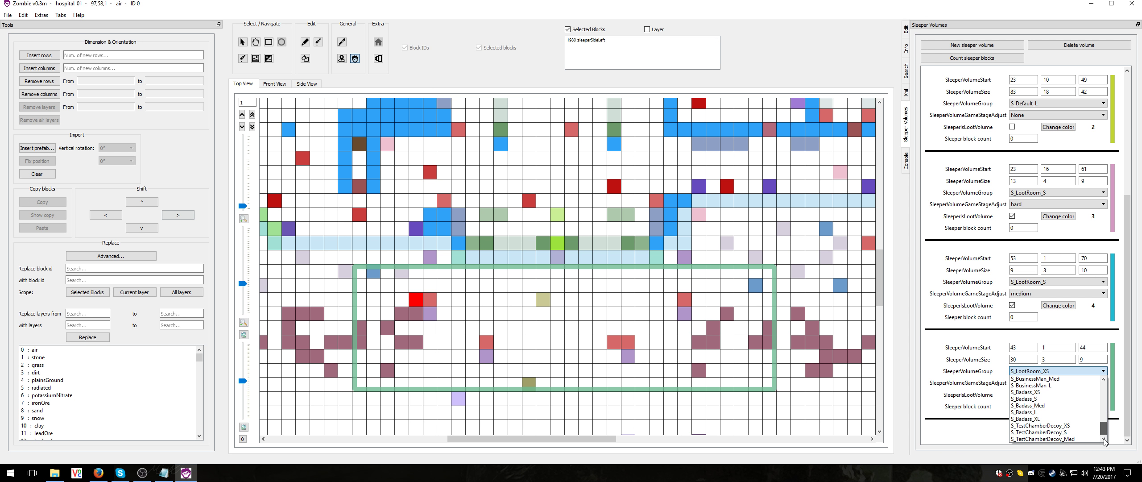
left_click(1029, 420)
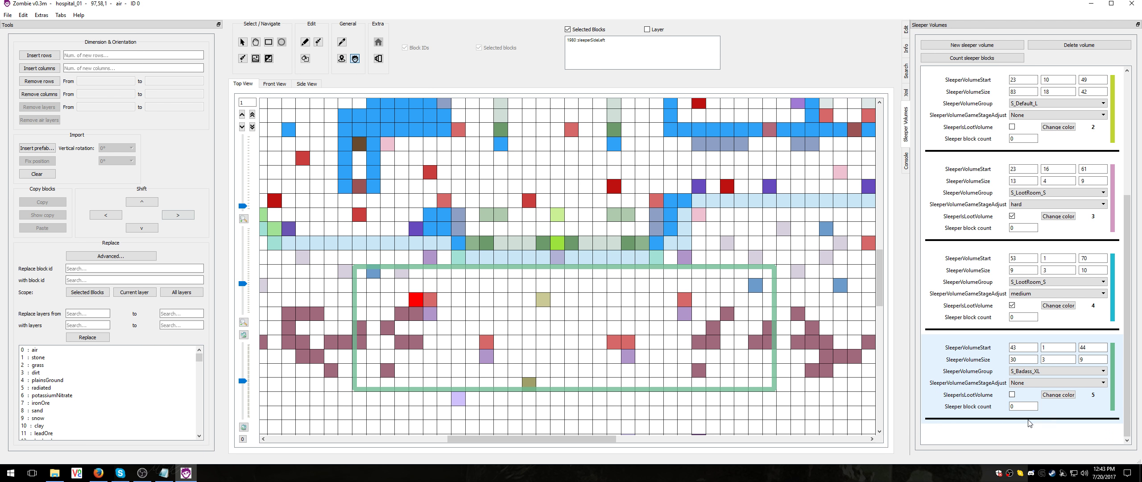
Set the game stage adjustment of sleeper volume 5 to 1000
left_click(1029, 382)
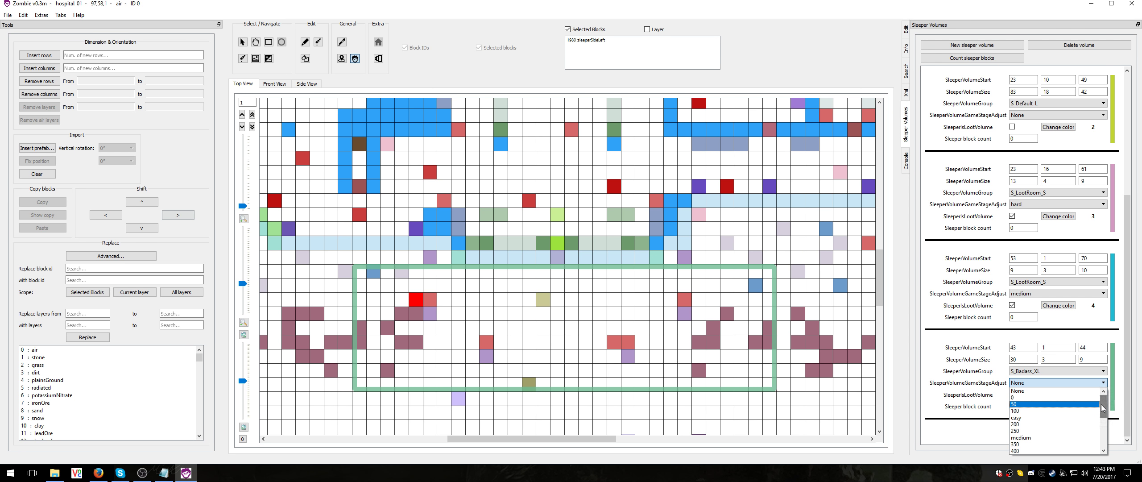
left_click_drag(1101, 404, 1108, 444)
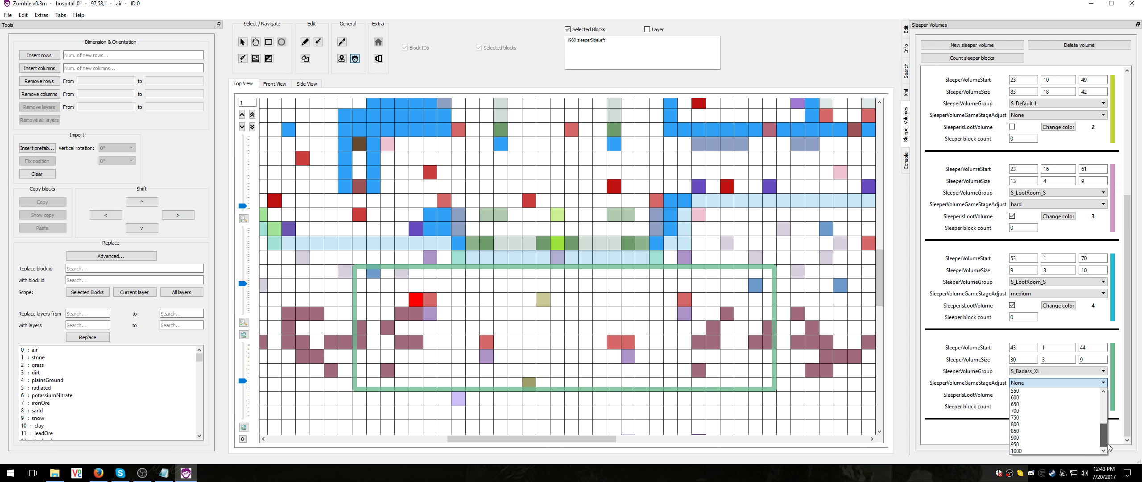
left_click(1042, 451)
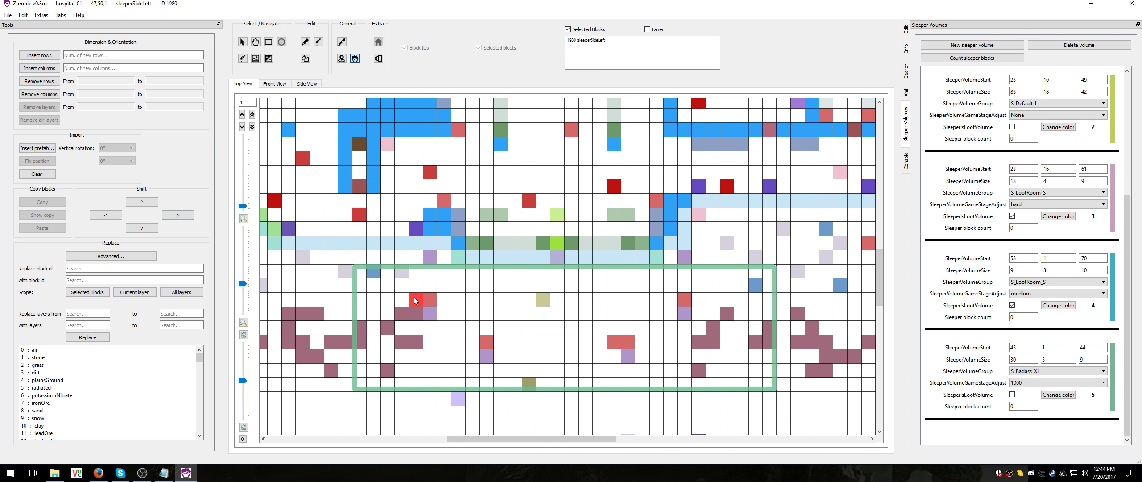
Count the sleeper blocks contained in each of the hospital's sleeper volumes
scroll(442, 300, "down", 1)
scroll(443, 300, "up", 1)
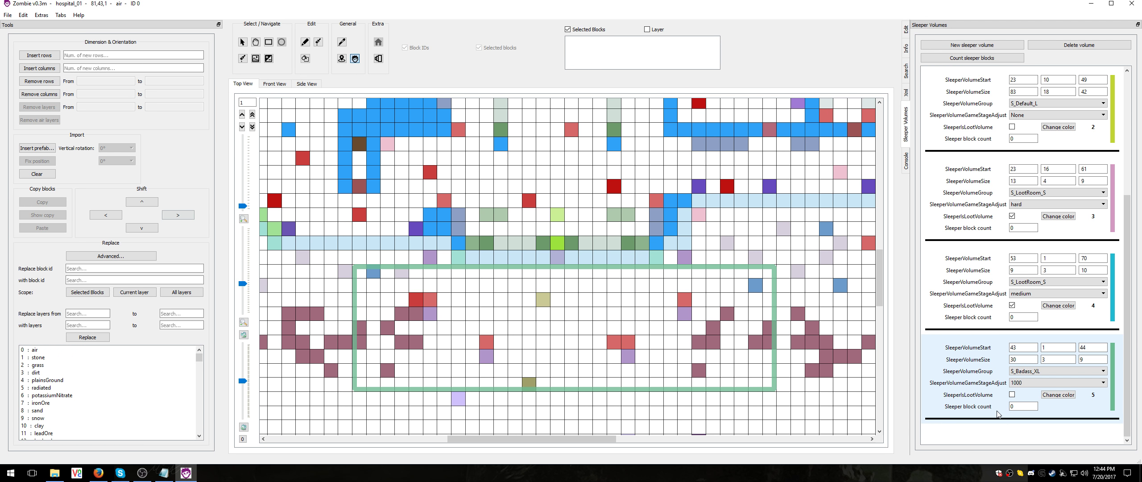
left_click(974, 58)
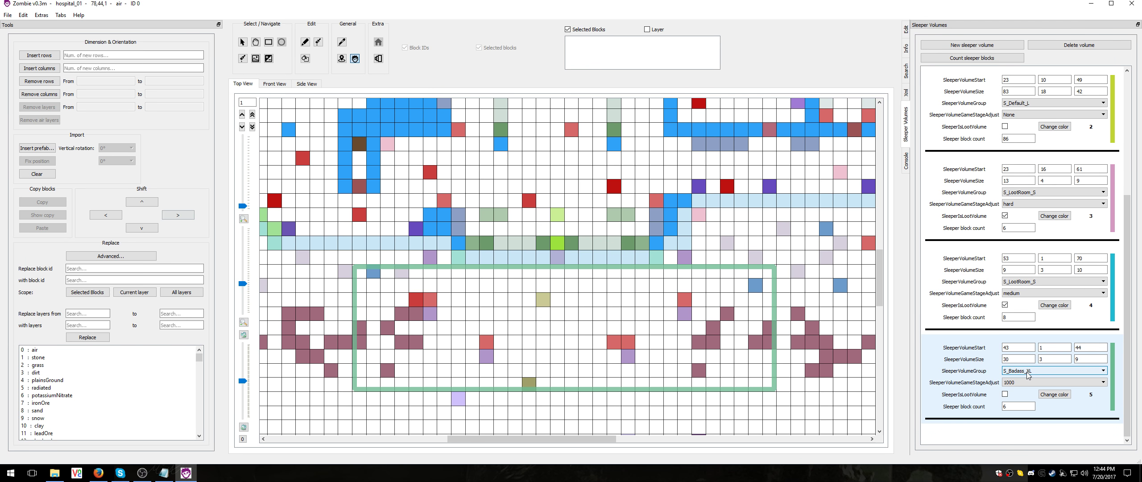
In File Explorer, go to the folder C:\Program Files (x86)\Steam\steamapps\common\7 Days To Die
left_click(54, 473)
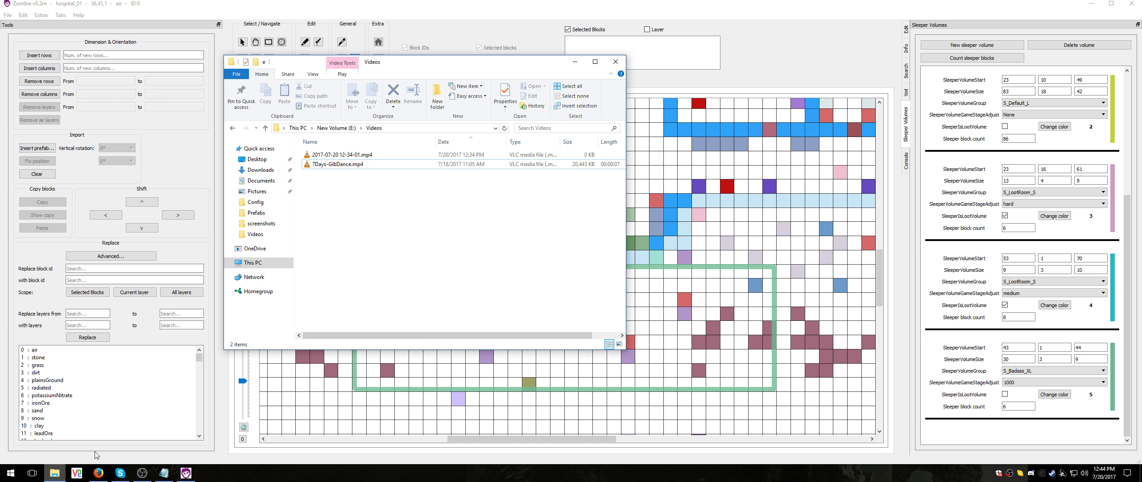
left_click(451, 127)
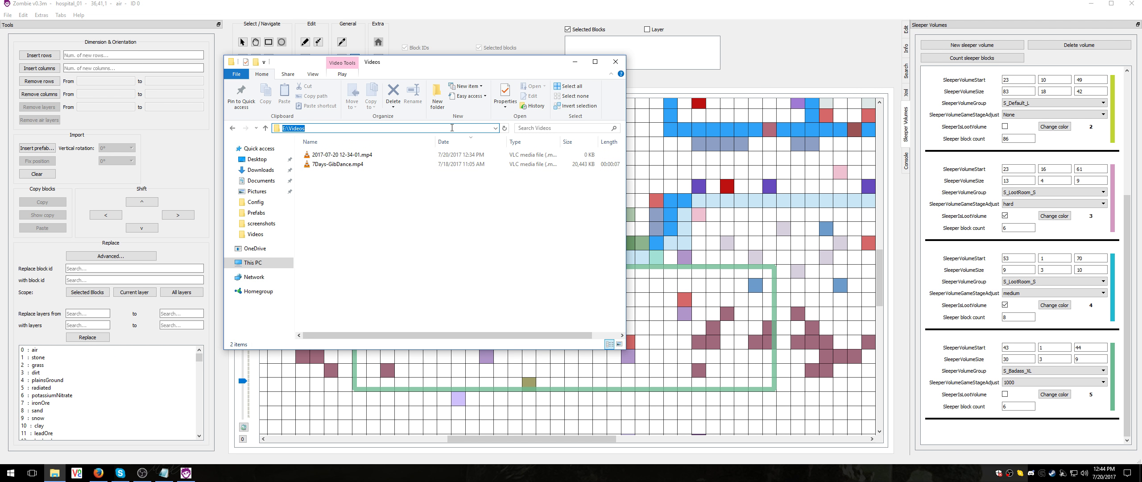
type("e:\\")
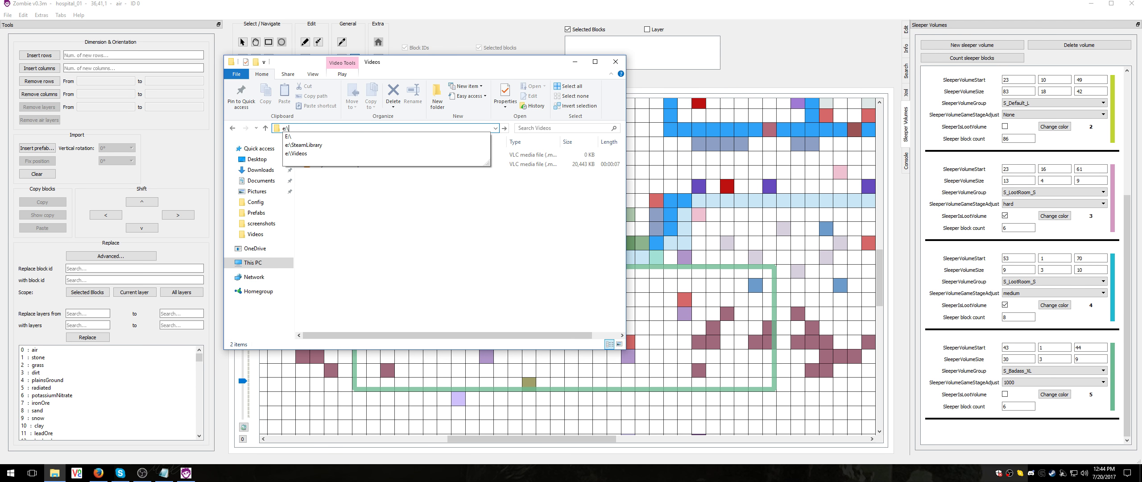
key("BackSpace")
key("BackSpace")
key("BackSpace")
type("c:\\pro")
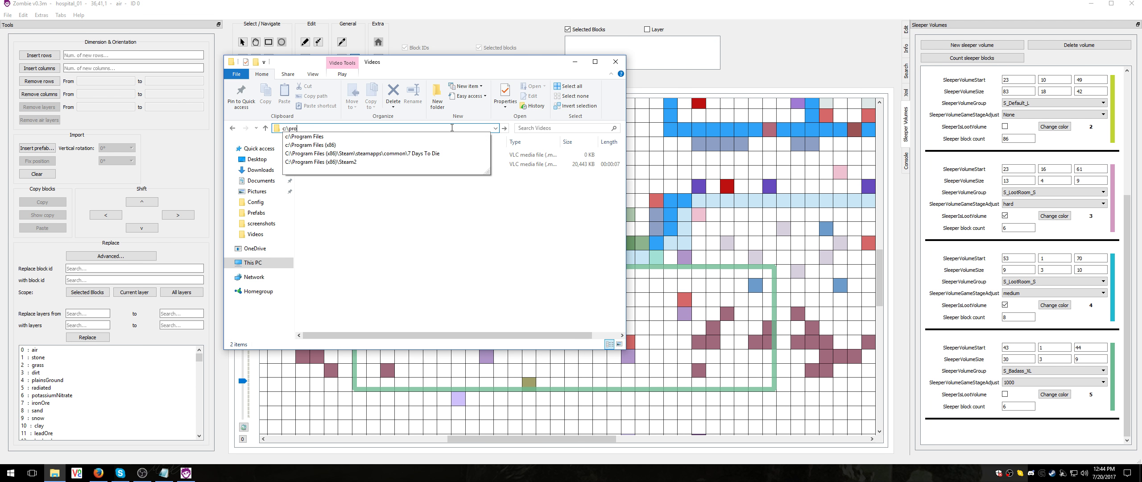
key("Down")
key("Down")
key("Down")
key("Return")
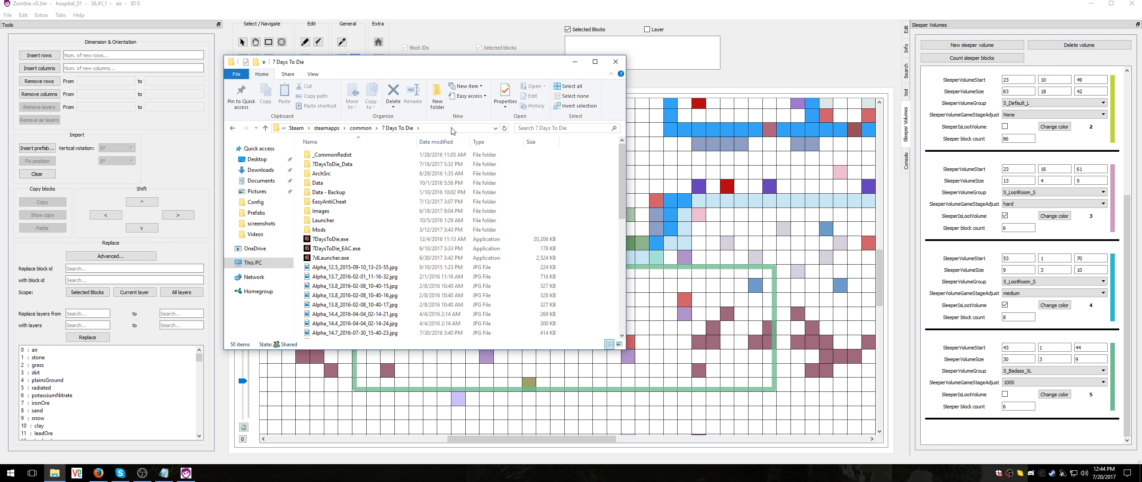
Open gamestages.xml from the game's Data\Config folder
double_click(327, 183)
double_click(332, 164)
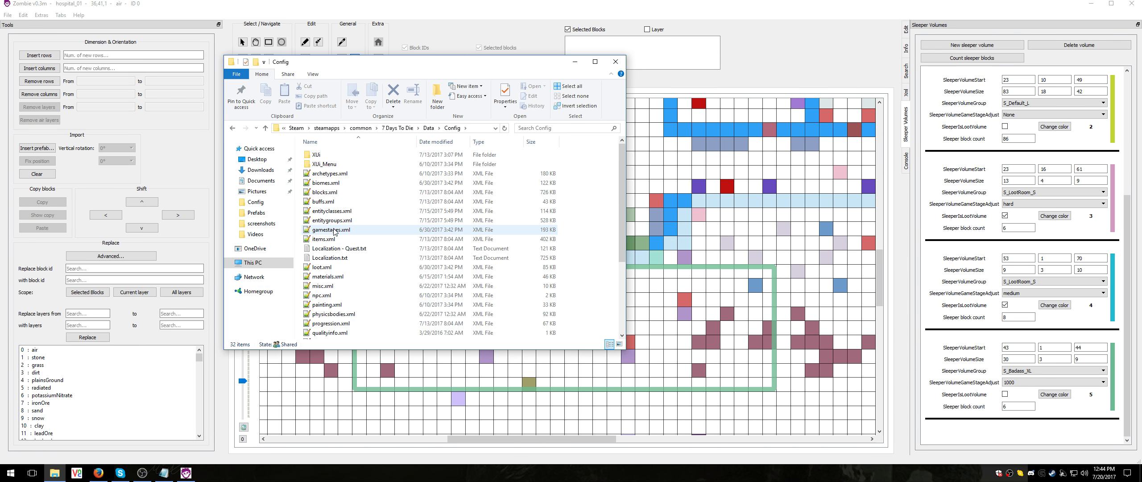
double_click(334, 229)
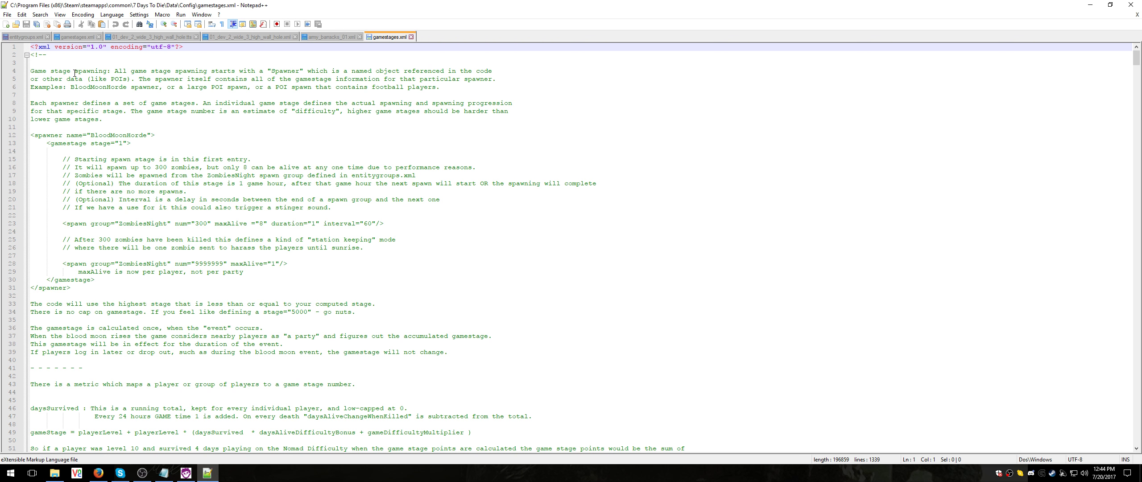
Check the group name of sleeper volume 5 in the prefab editor and search gamestages.xml for s_badass
left_click(186, 473)
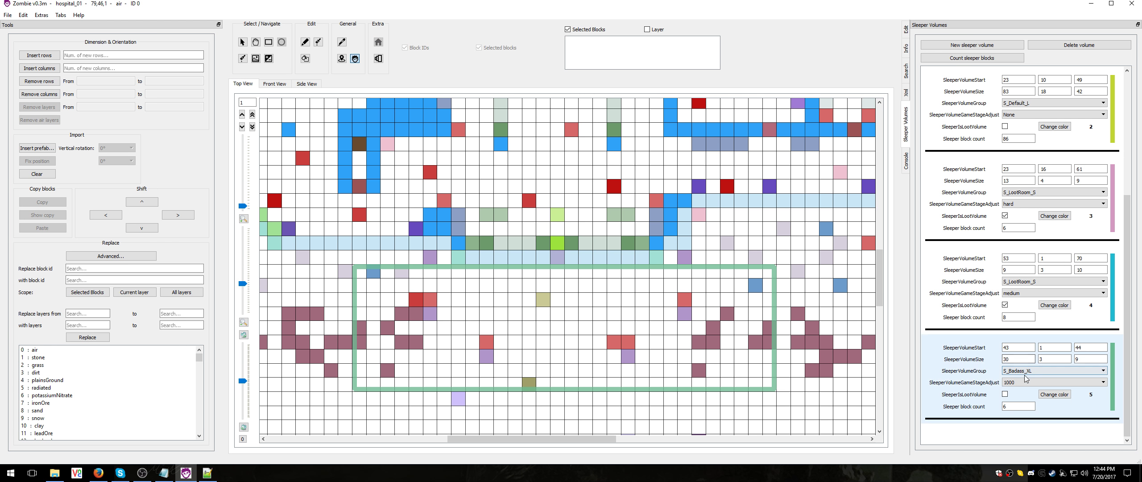
left_click(207, 472)
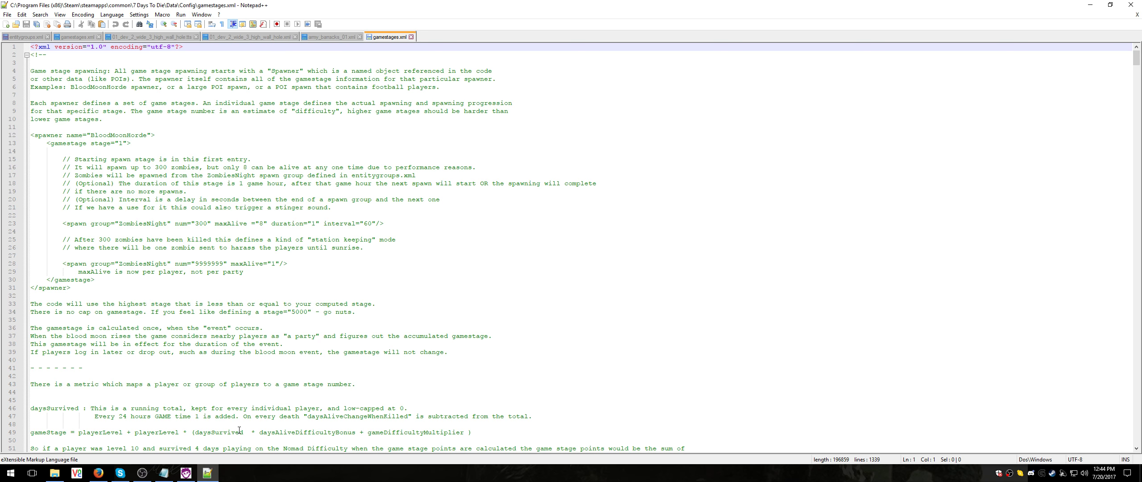
key("ctrl+f")
type("s_badass")
key("Return")
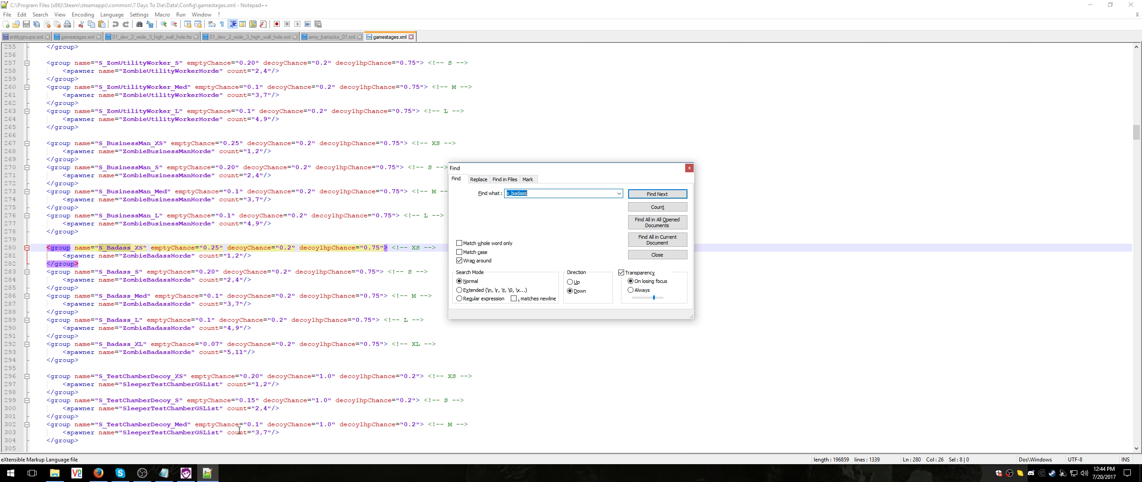
key("Escape")
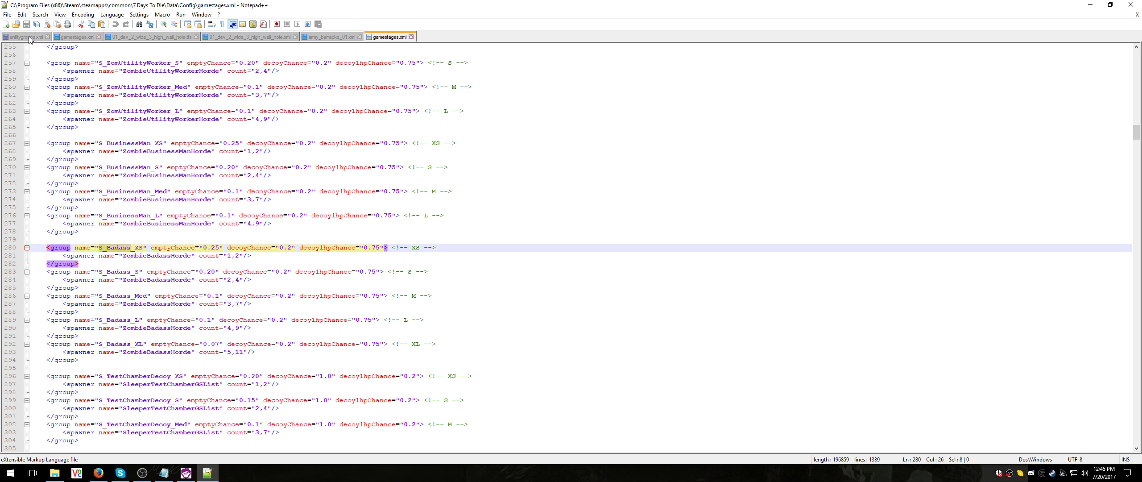
Search gamestages.xml for zombiebadasshorde and go through the matches to its spawner definition
key("ctrl+f")
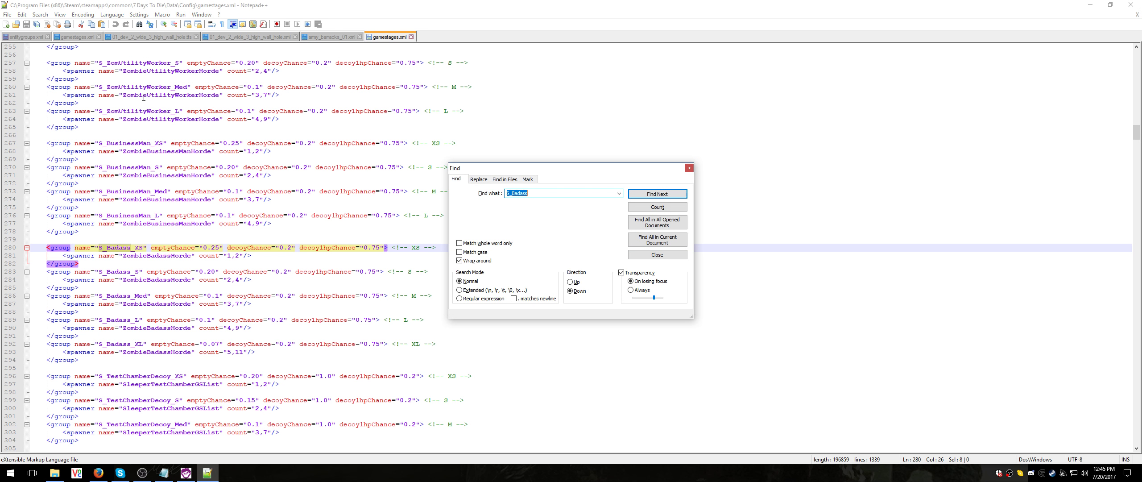
type("zob")
key("BackSpace")
key("BackSpace")
key("BackSpace")
type("mbiebadasshorde")
key("Return")
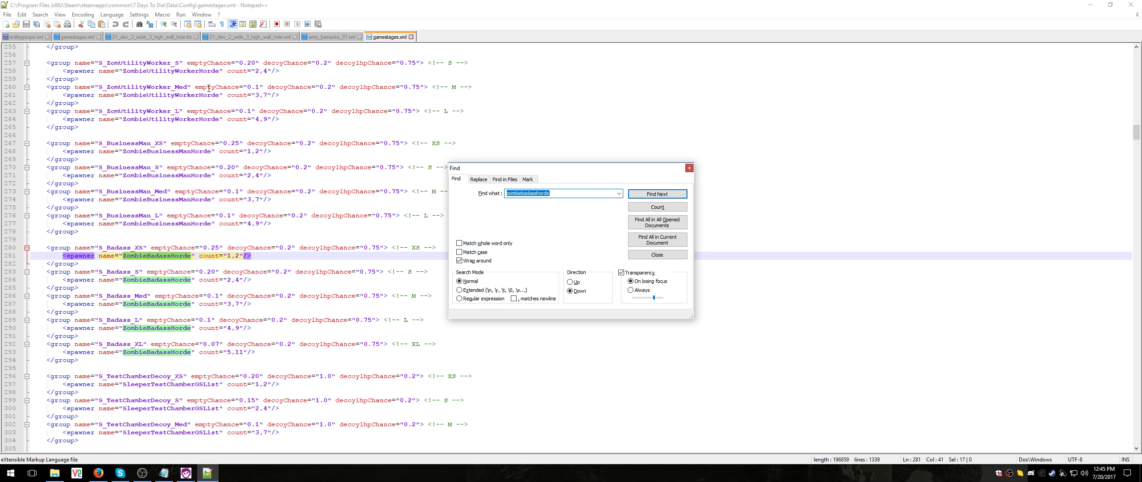
left_click(662, 195)
left_click(662, 196)
left_click(662, 195)
left_click(662, 196)
left_click(662, 196)
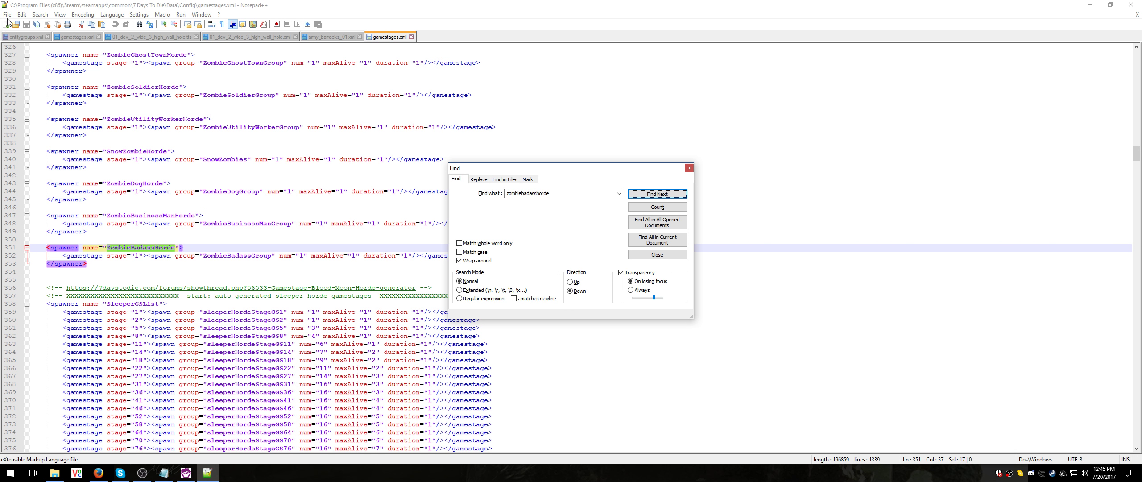
Look up zombiebadassgroup in the dedicated server's gamestages.xml and entitygroups.xml files
left_click(82, 38)
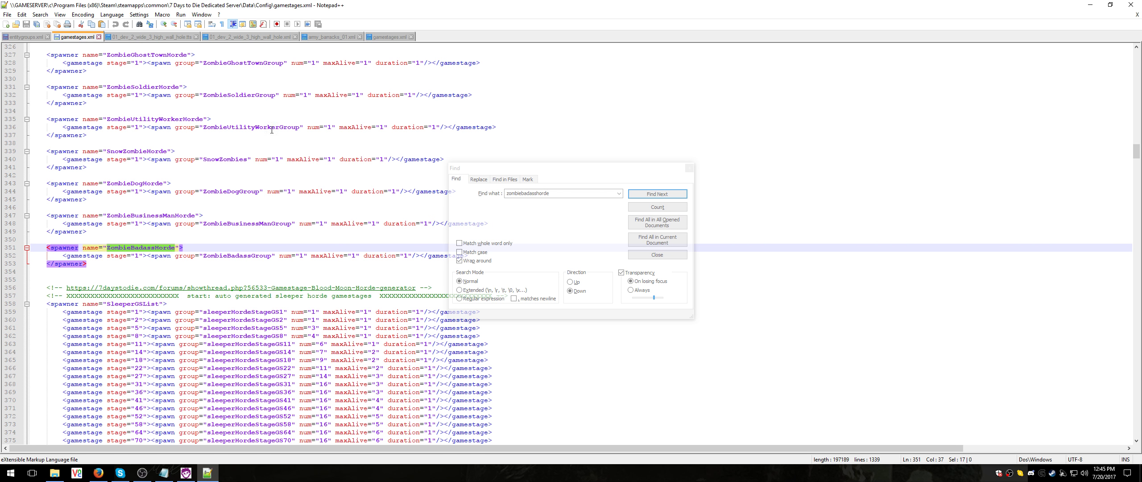
left_click(576, 192)
key("BackSpace")
key("BackSpace")
key("BackSpace")
key("BackSpace")
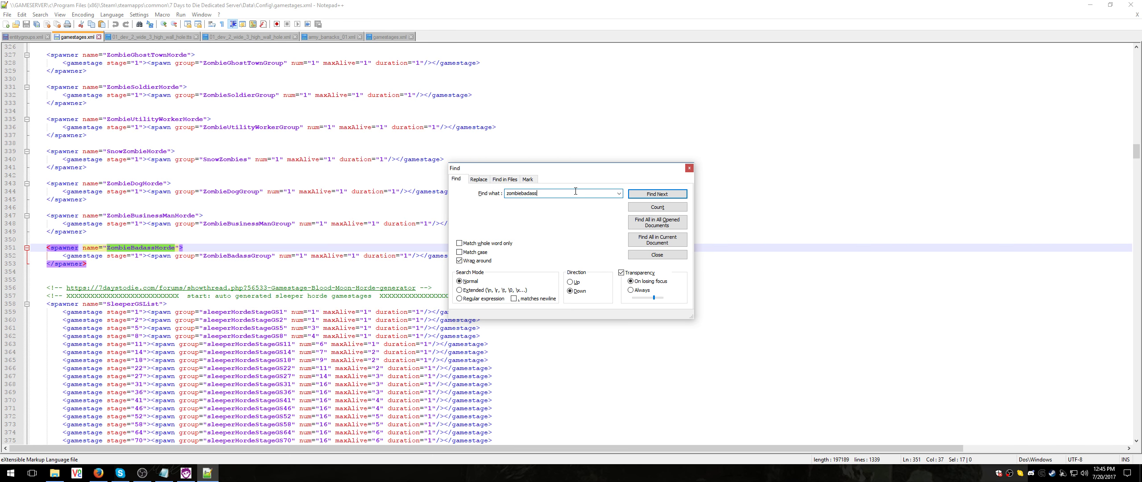
type("group")
key("Return")
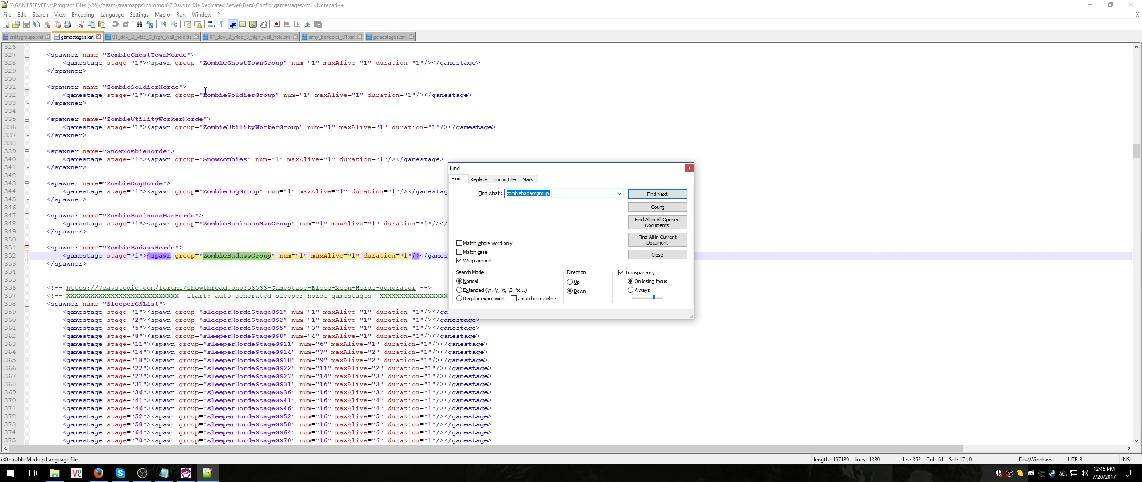
left_click(24, 37)
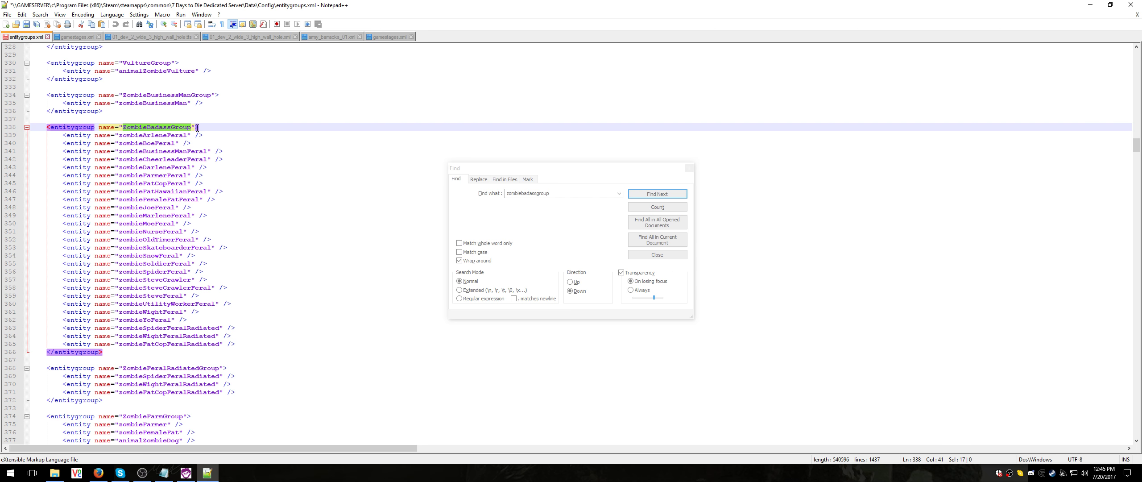
Switch back to the Zombie prefab editor and examine its console output
left_click(185, 474)
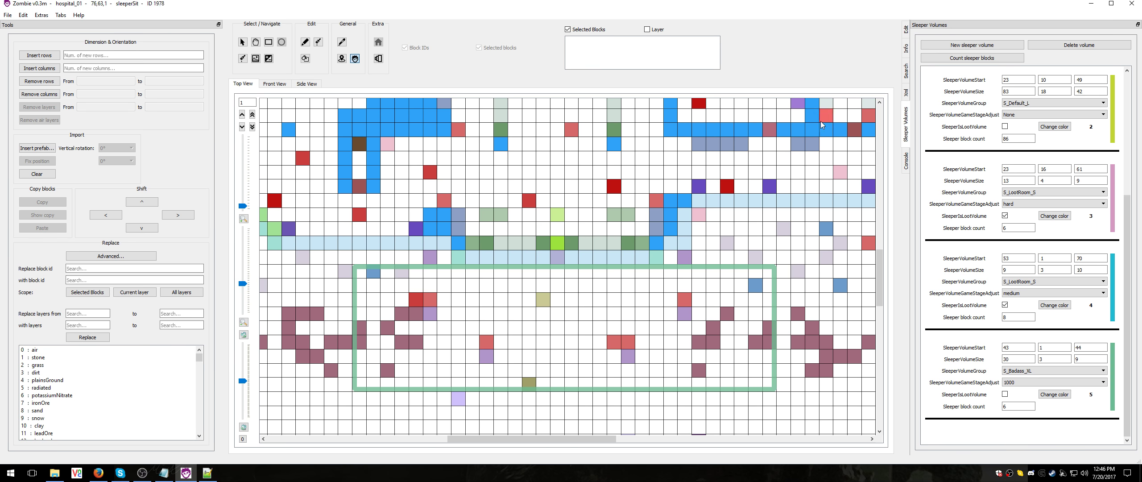
left_click(906, 162)
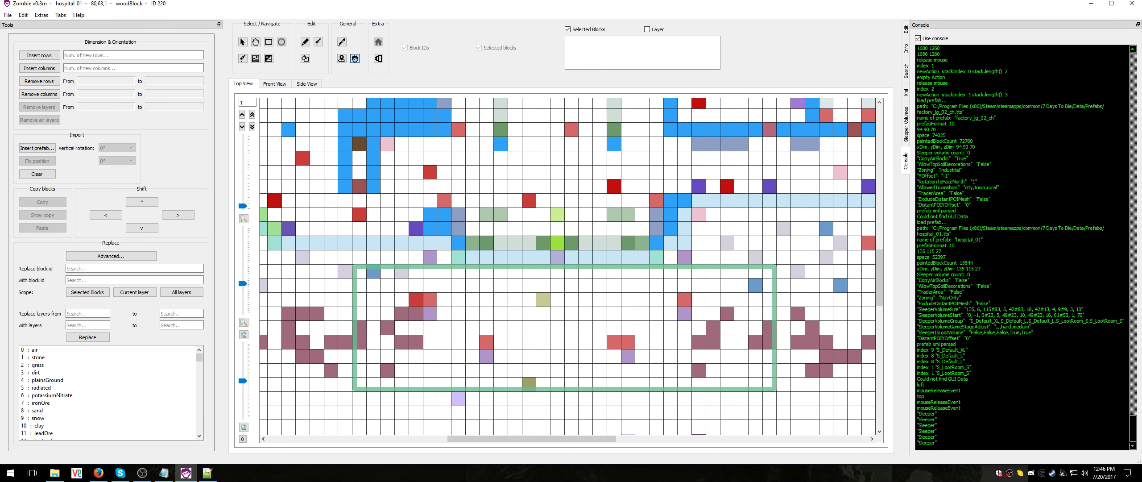
scroll(1022, 246, "up", 14)
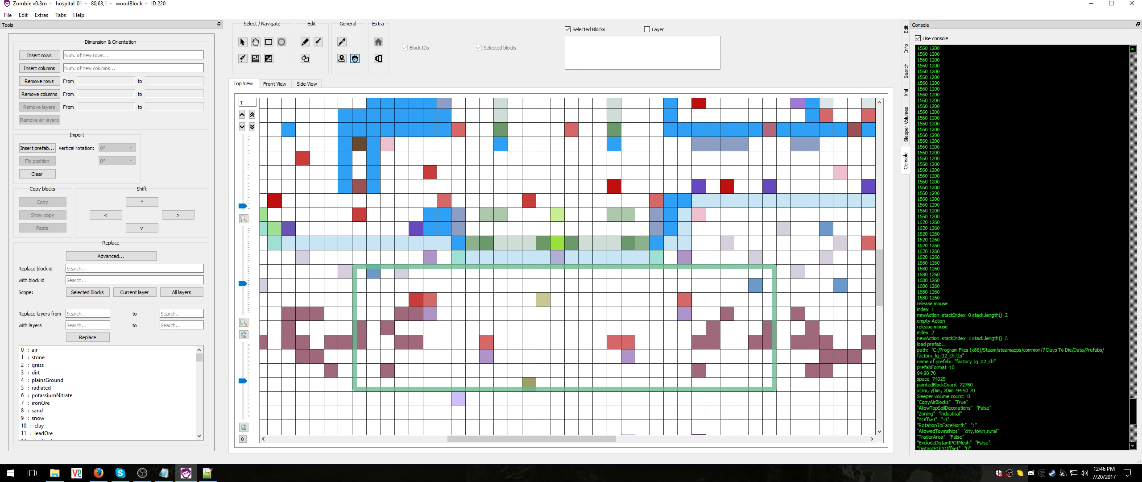
scroll(1022, 245, "down", 2)
Review the prefab's Alpha 16 XML properties, from spawner and zoning settings through biomes, townships and trader area
left_click(906, 93)
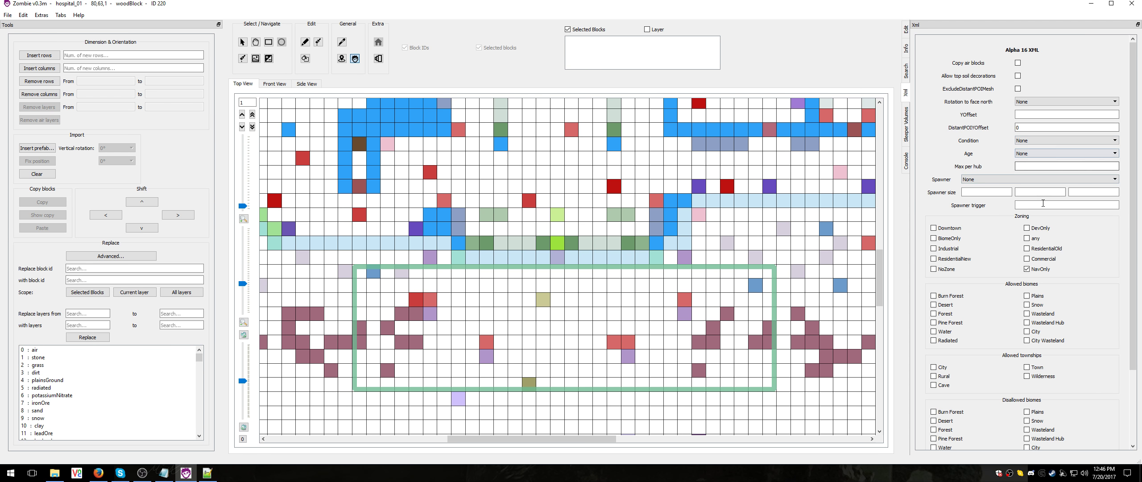
left_click(1043, 204)
scroll(1021, 205, "down", 3)
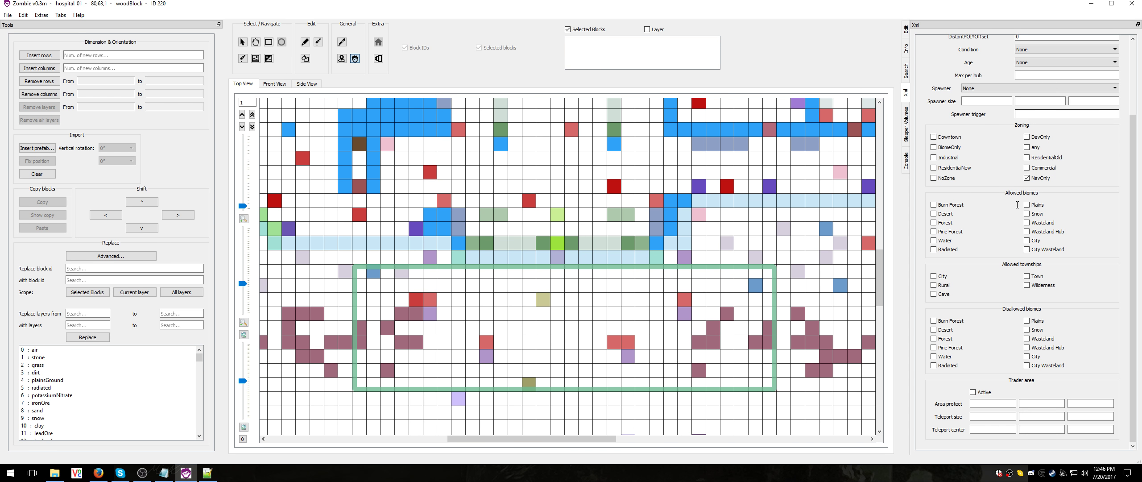
scroll(1010, 247, "up", 3)
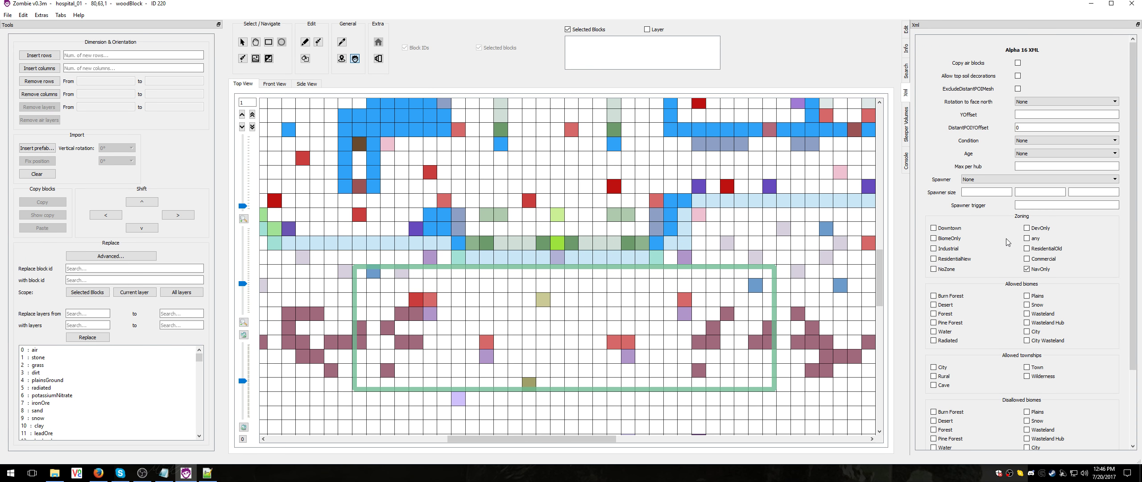
scroll(1007, 242, "down", 3)
scroll(1007, 242, "up", 3)
Look over the editor's search options, the selected block's information and the block editing properties
left_click(905, 72)
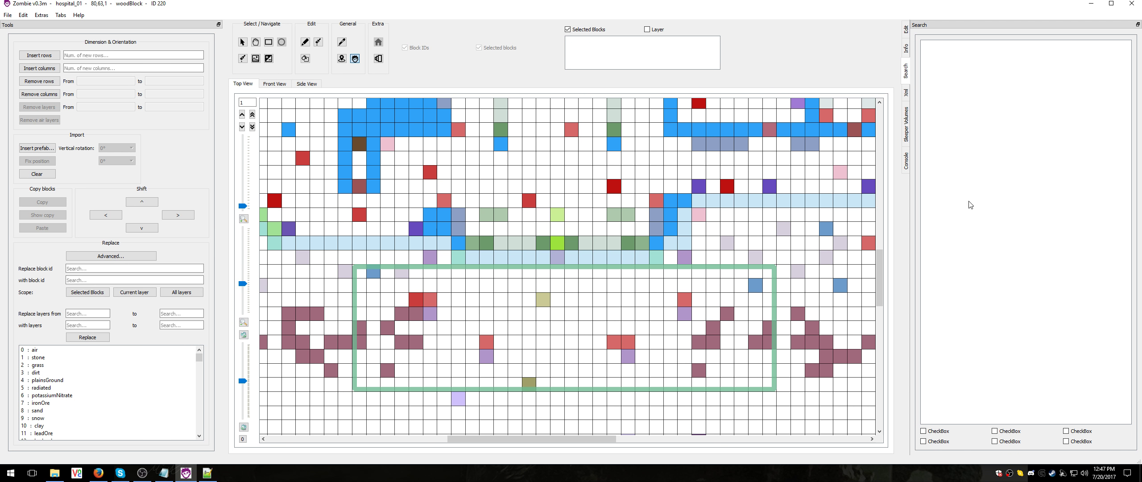
left_click(937, 431)
left_click(939, 432)
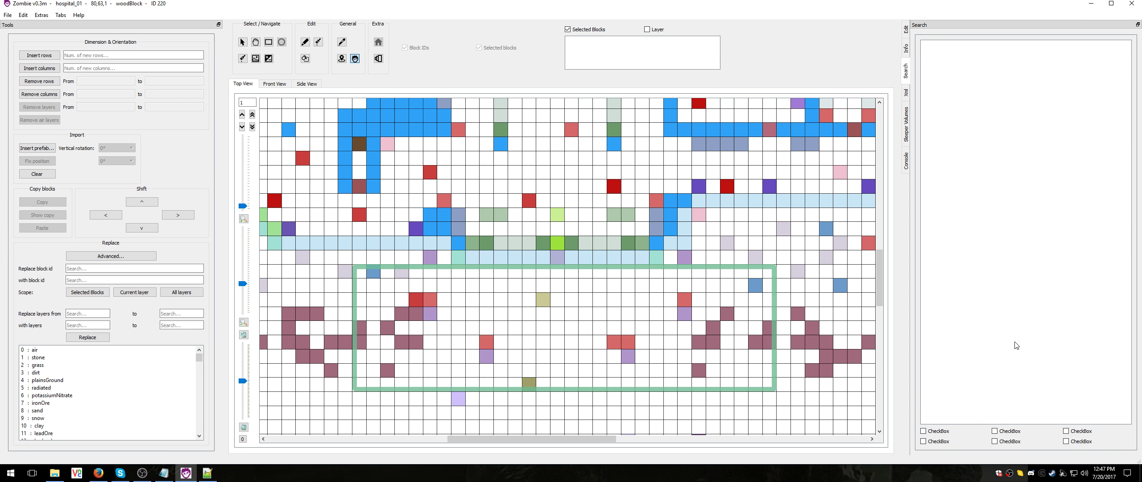
left_click(906, 50)
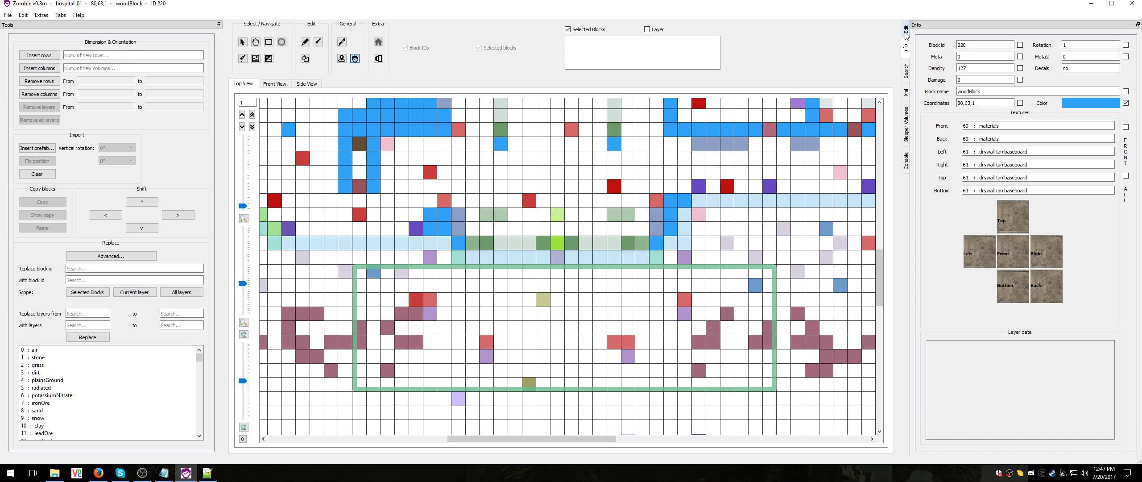
left_click(907, 35)
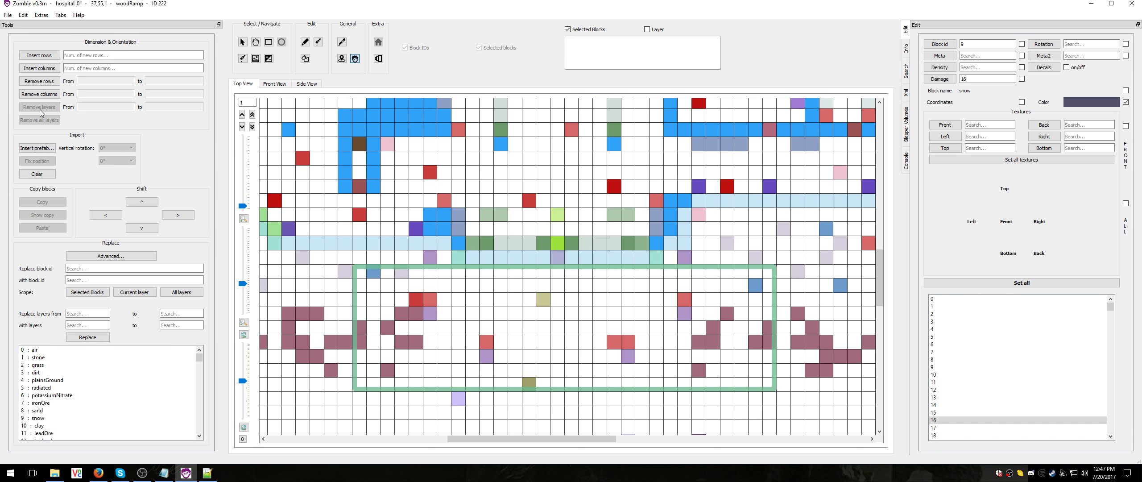
In a zoomed-out front view, select two separate rectangles of air blocks near the prefab's left end and preview removing their columns
left_click(274, 83)
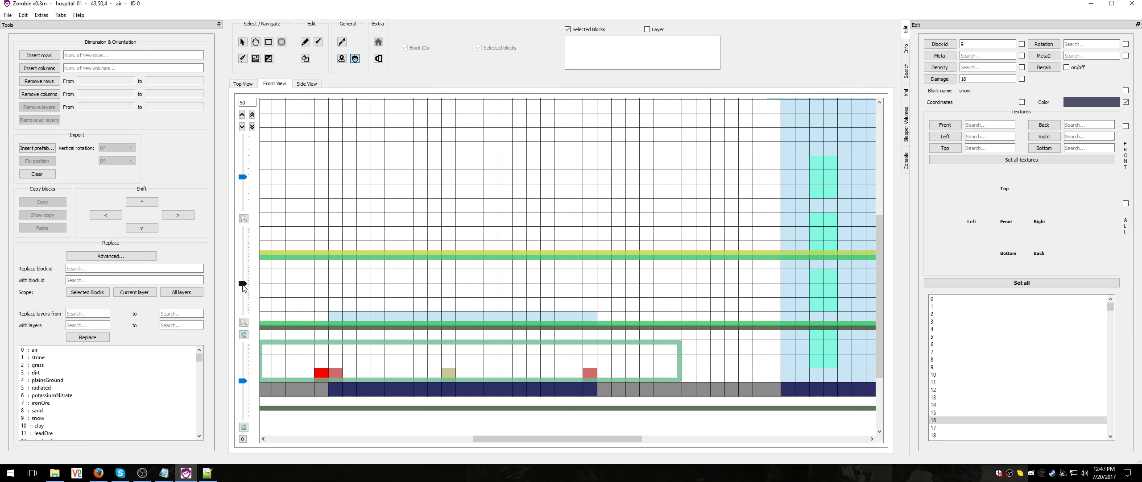
left_click_drag(243, 284, 244, 307)
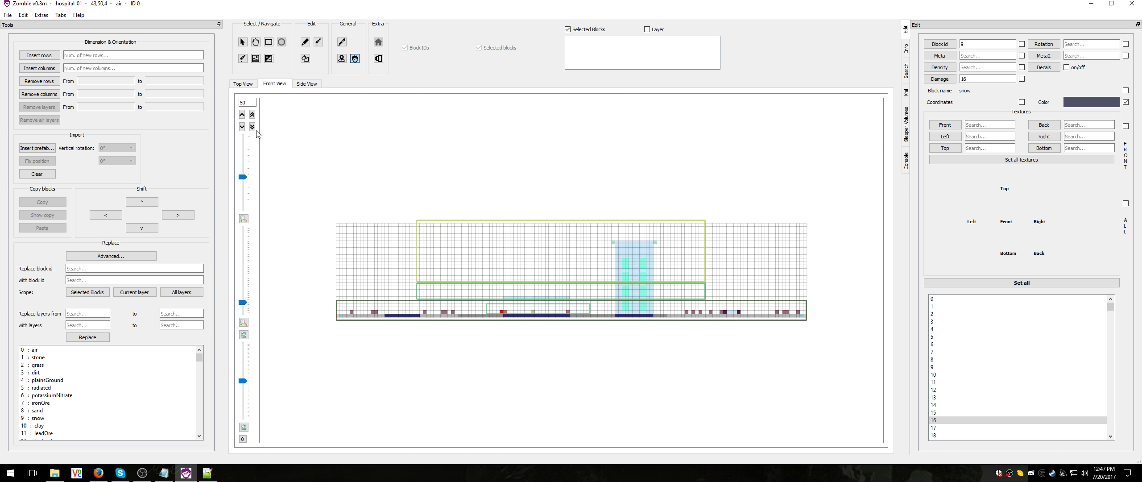
left_click(269, 42)
left_click(243, 42)
left_click_drag(341, 234, 356, 267)
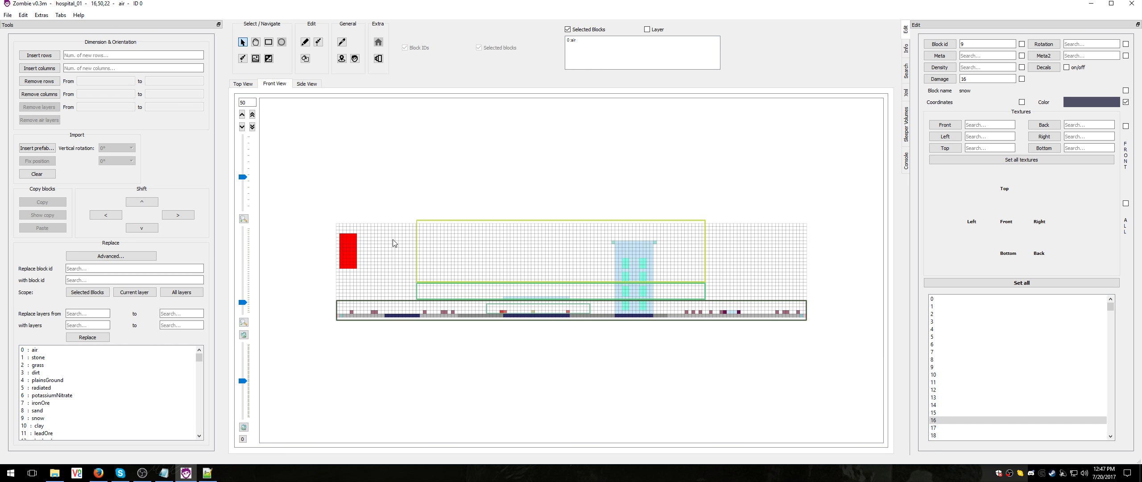
left_click_drag(386, 235, 405, 277)
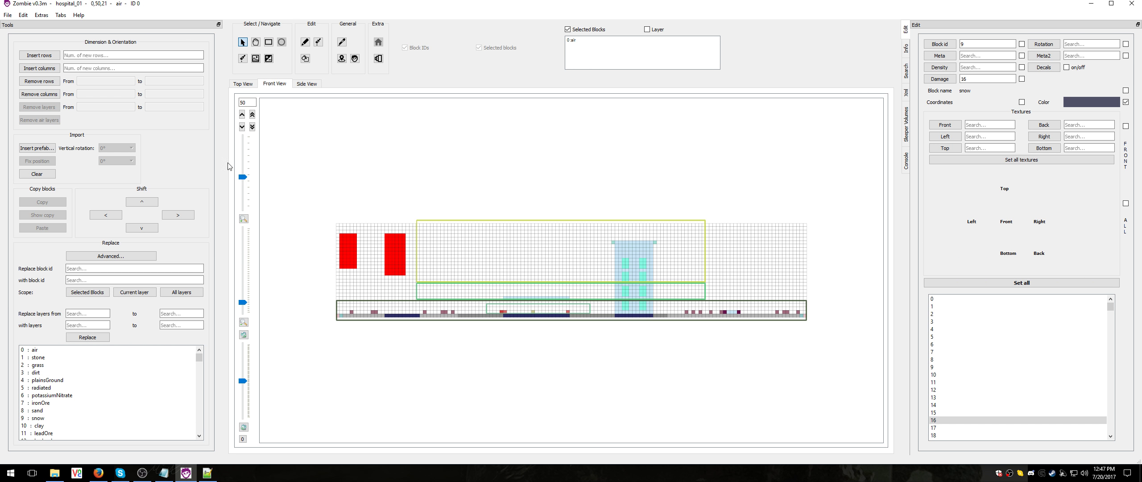
mouse_move(45, 82)
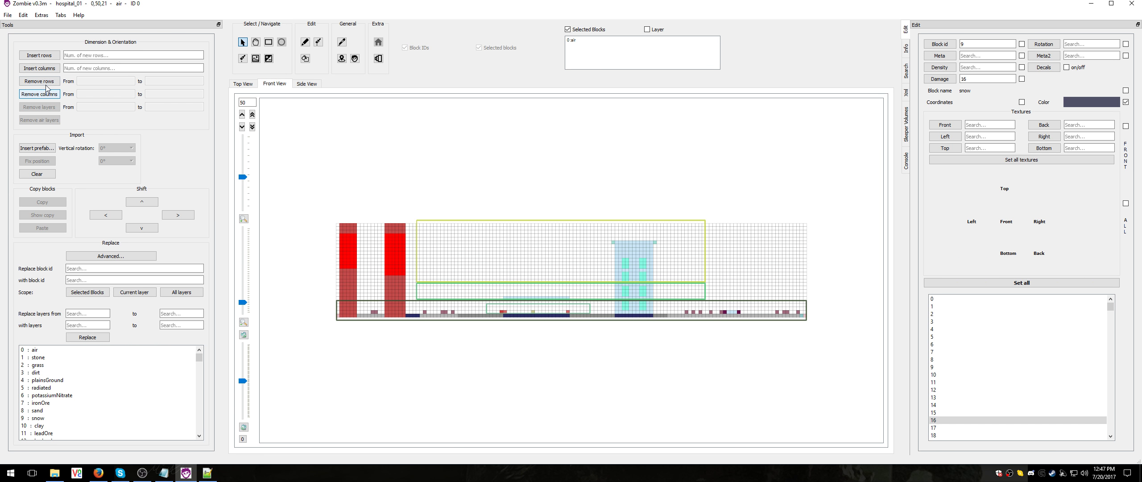